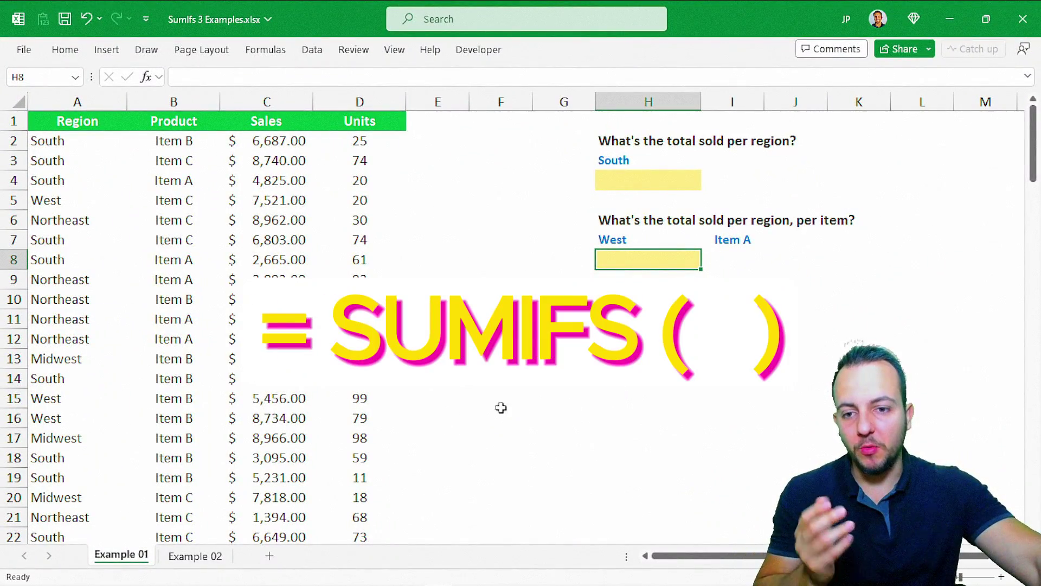
Look over the data and questions on the Example 01 and Example 02 sheets.
scroll(477, 430, down, 8)
scroll(458, 437, up, 8)
click(204, 552)
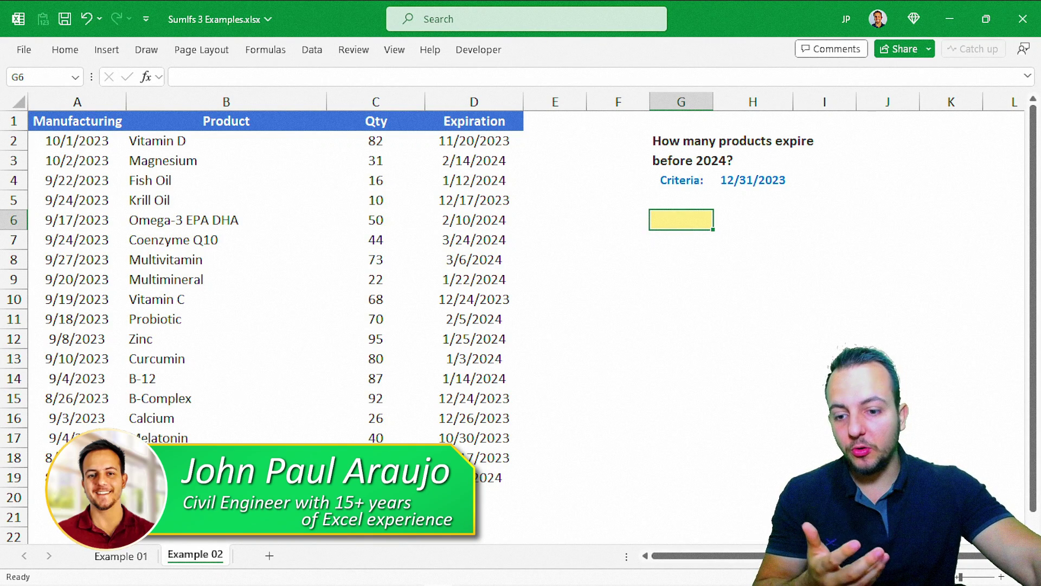
click(122, 556)
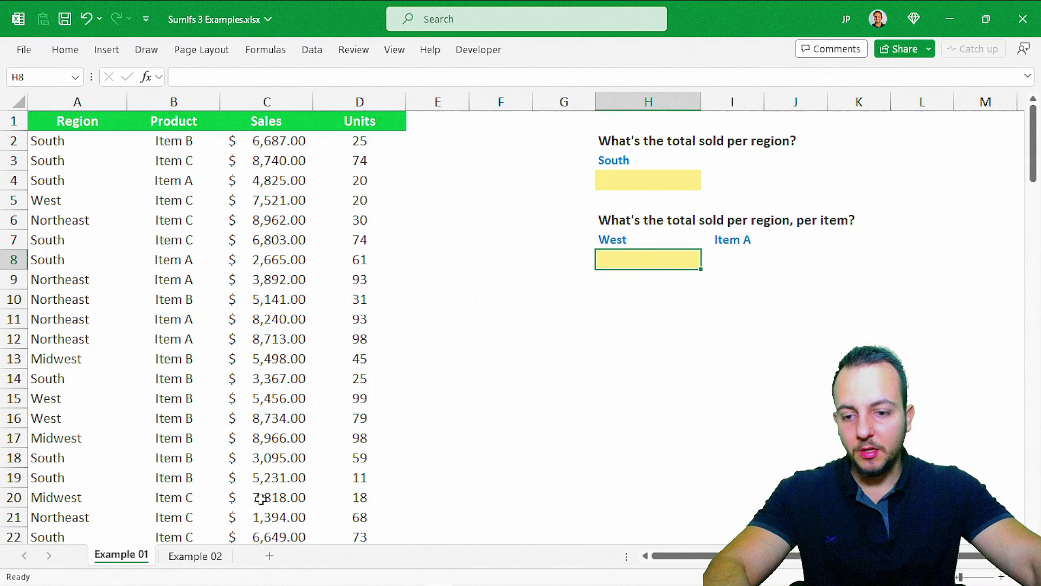
key(ctrl+Page_Down)
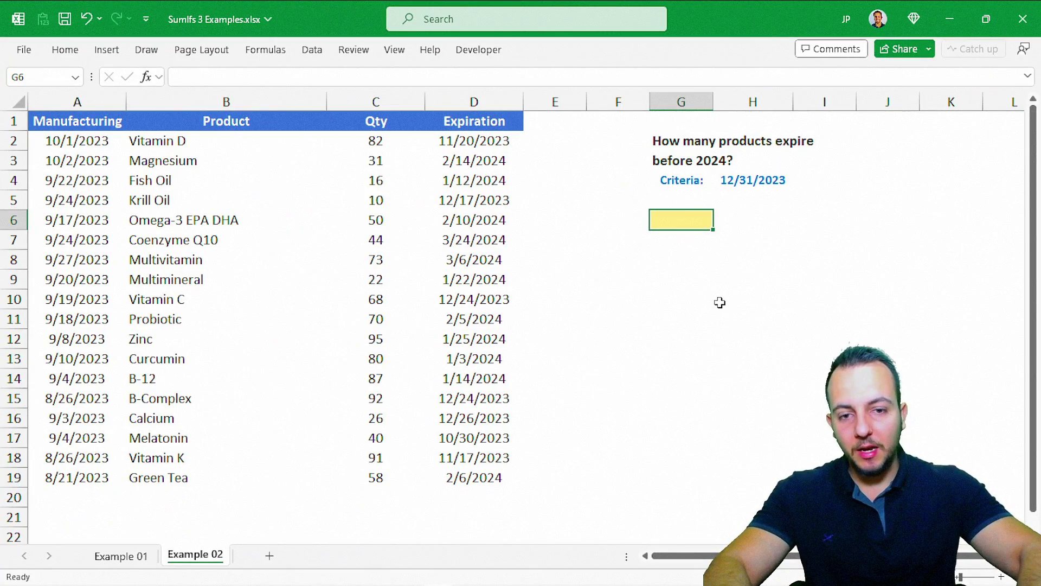
key(ctrl+Page_Up)
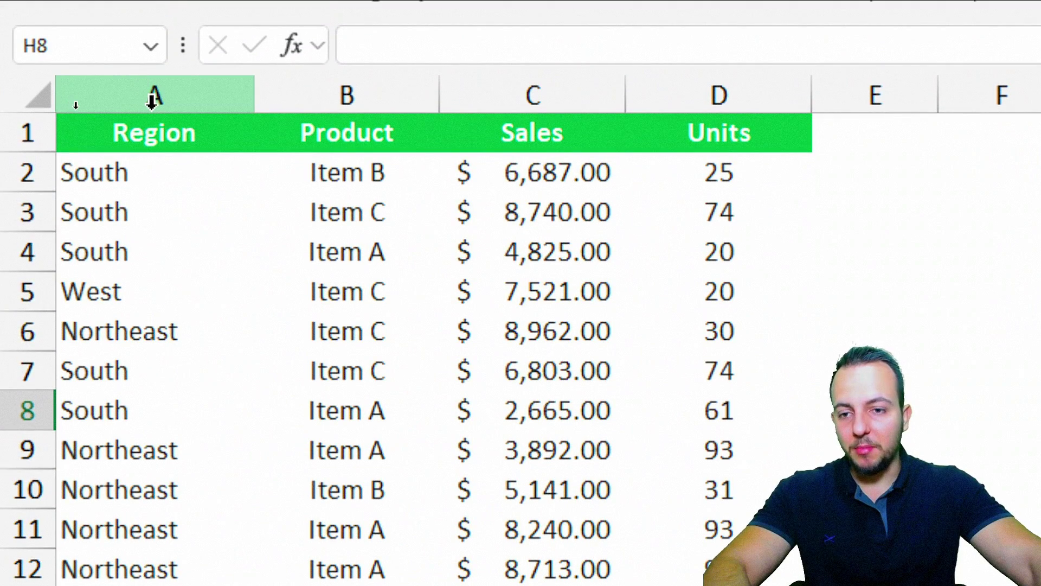
Examine the Region, Product and Sales columns on Example 01 and the answer cell H4 for the total sold per region.
click(186, 86)
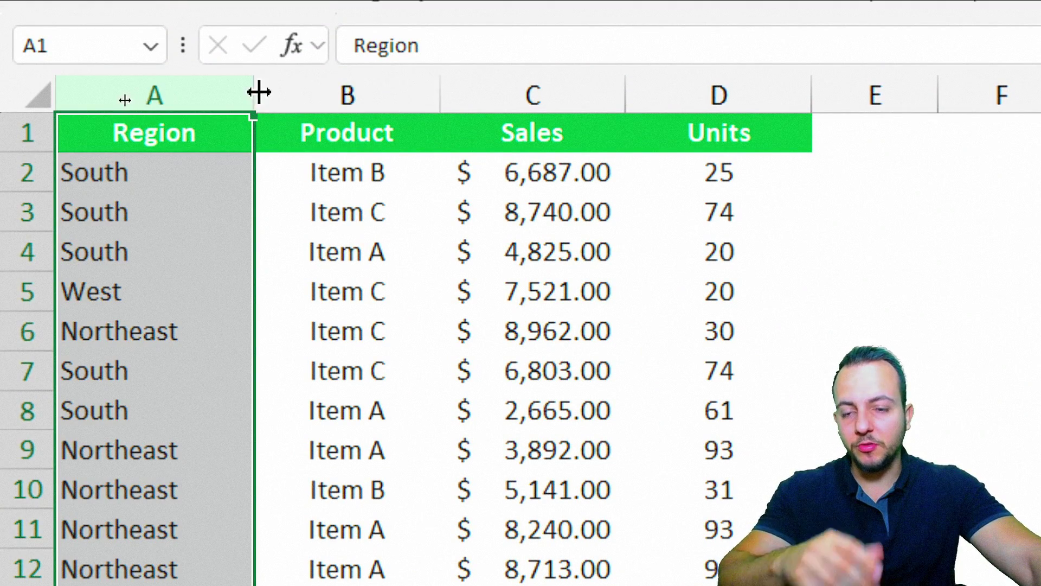
click(350, 93)
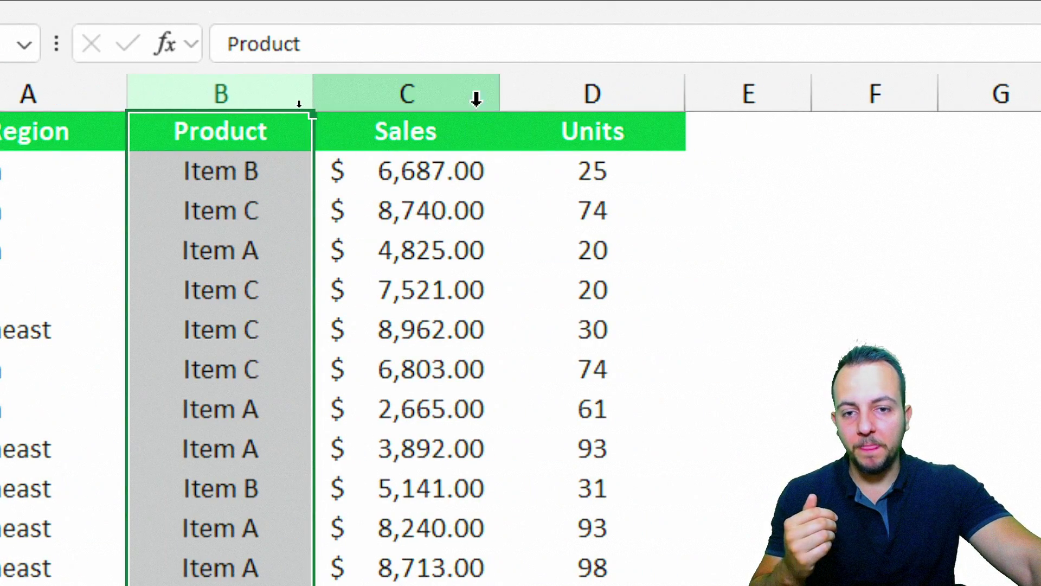
click(604, 97)
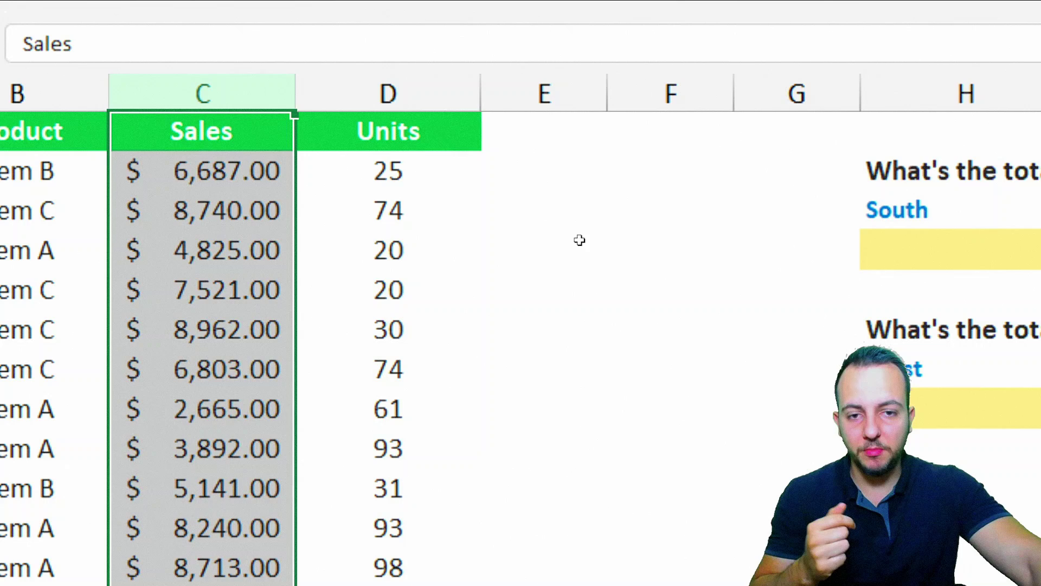
click(456, 95)
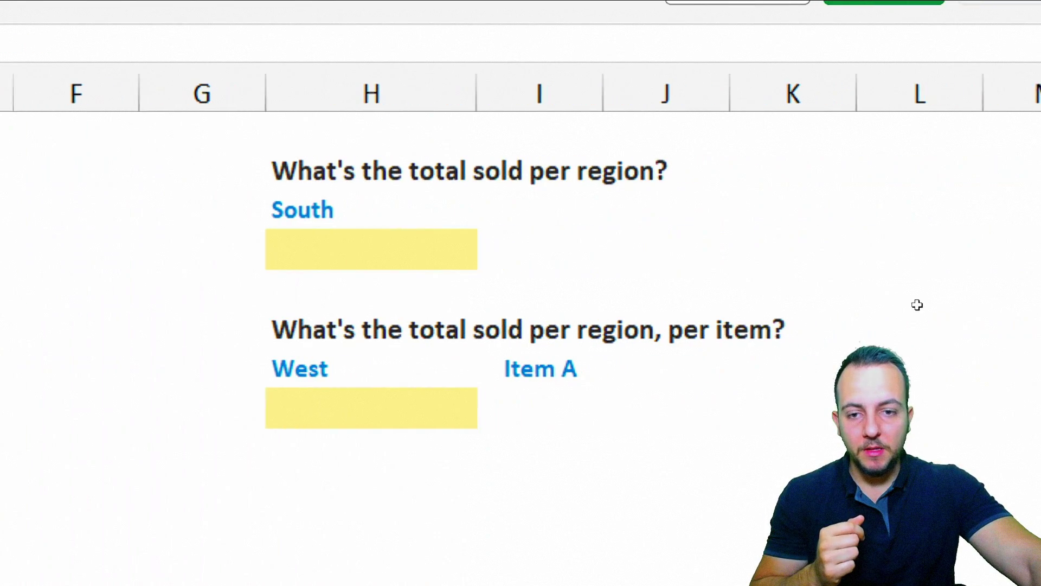
click(405, 265)
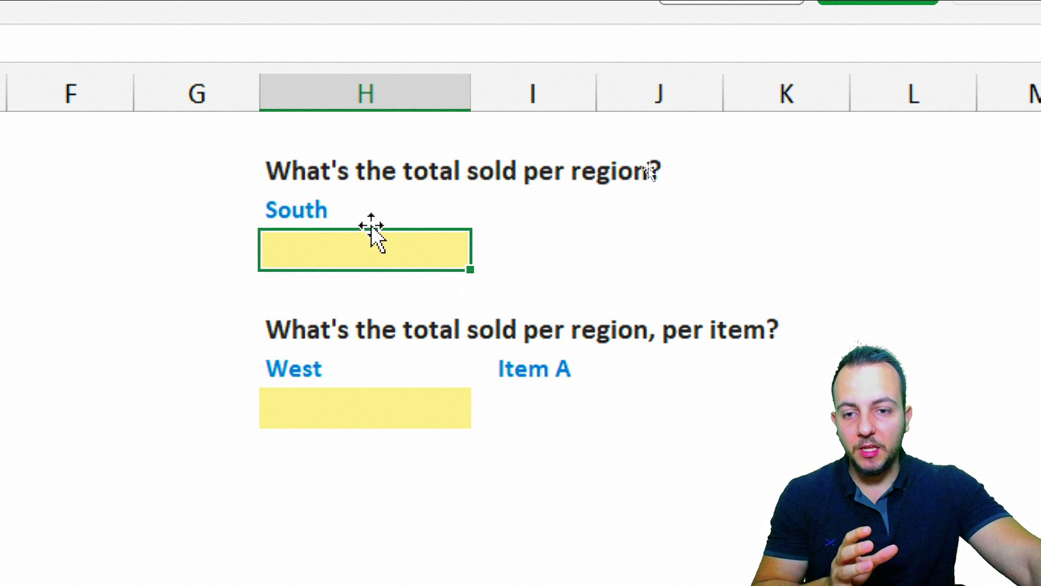
Try West as the region criterion in H3, and undo the change.
click(342, 210)
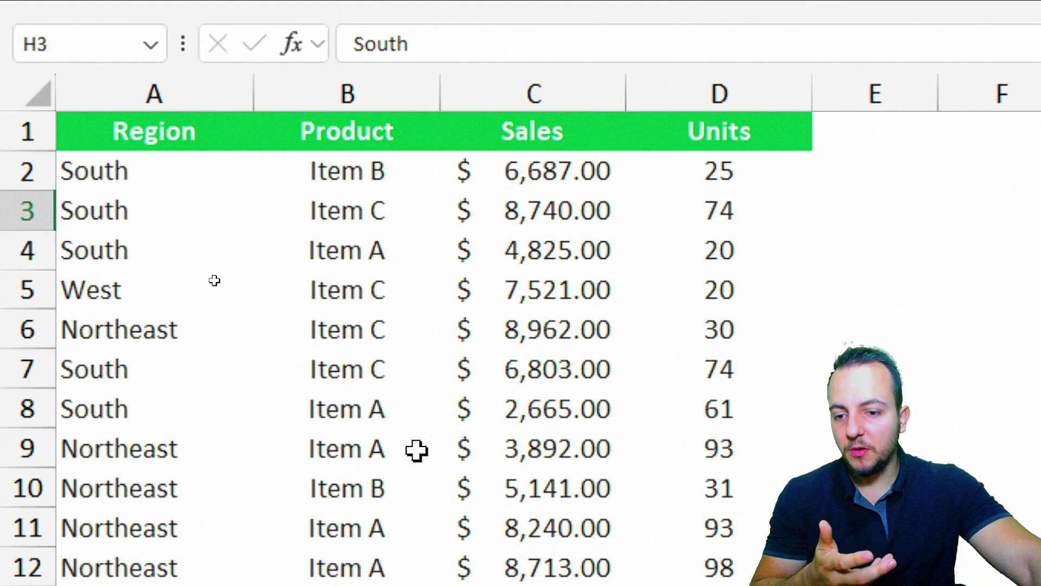
text(West)
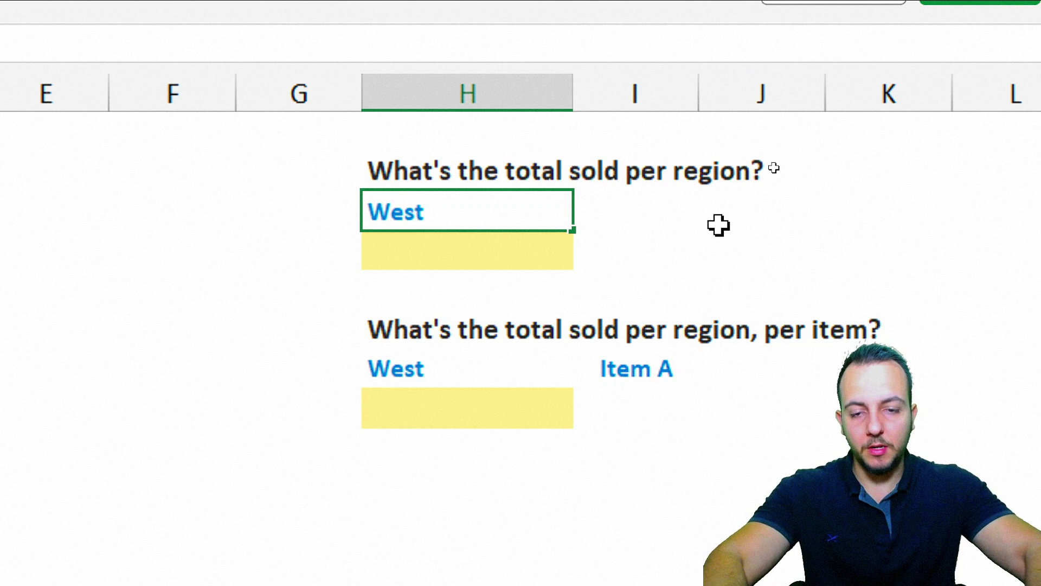
key(Return)
key(ctrl+z)
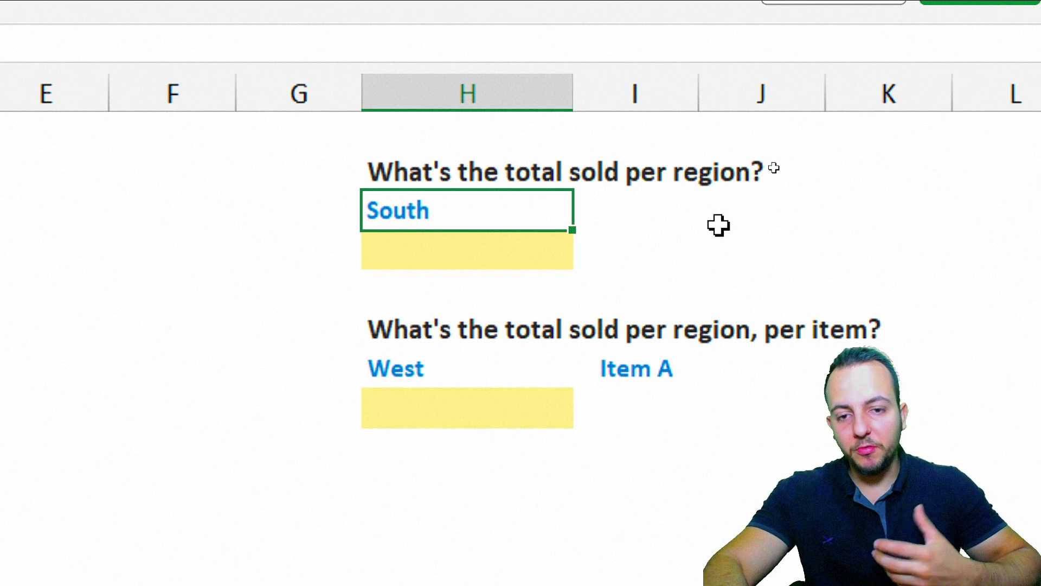
key(Return)
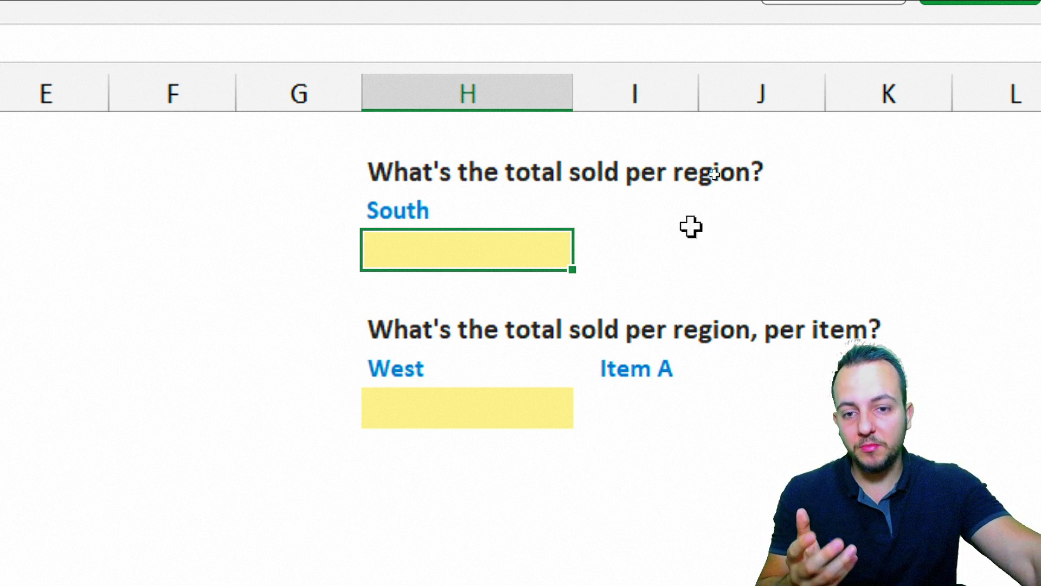
Review the values in the Sales column against the region criterion in H3.
click(430, 92)
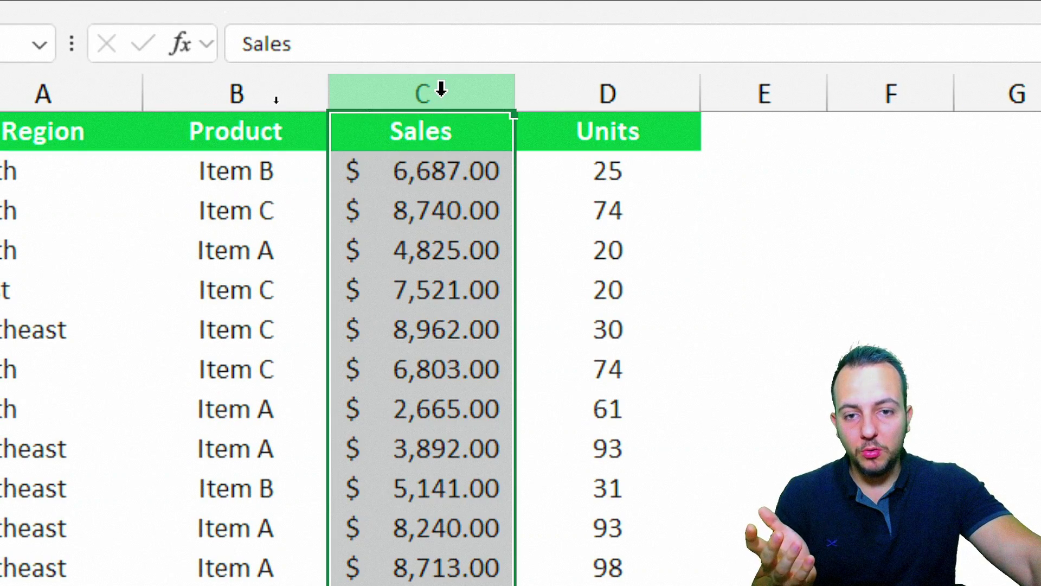
drag(414, 171, 477, 529)
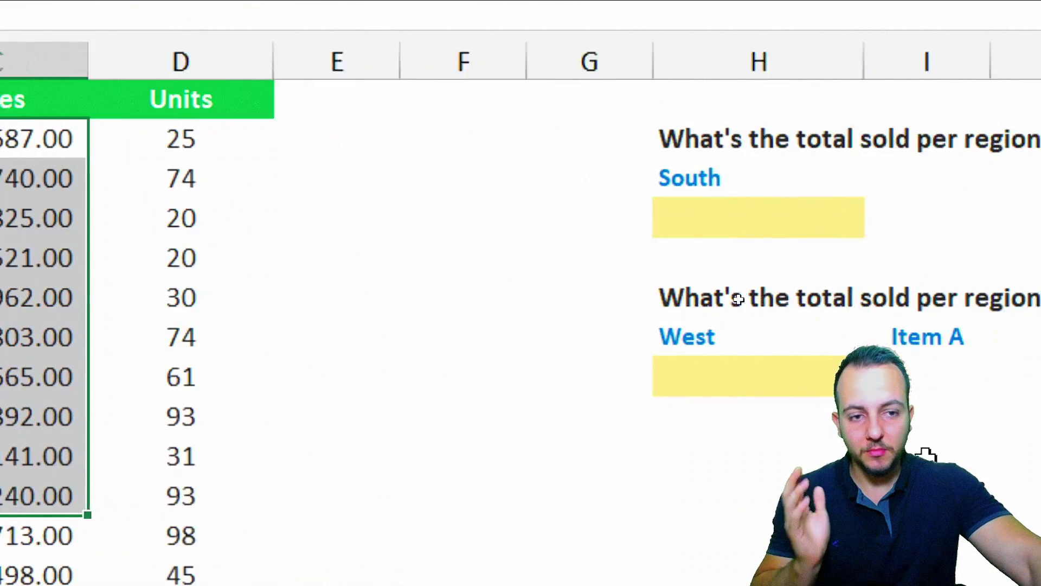
click(559, 212)
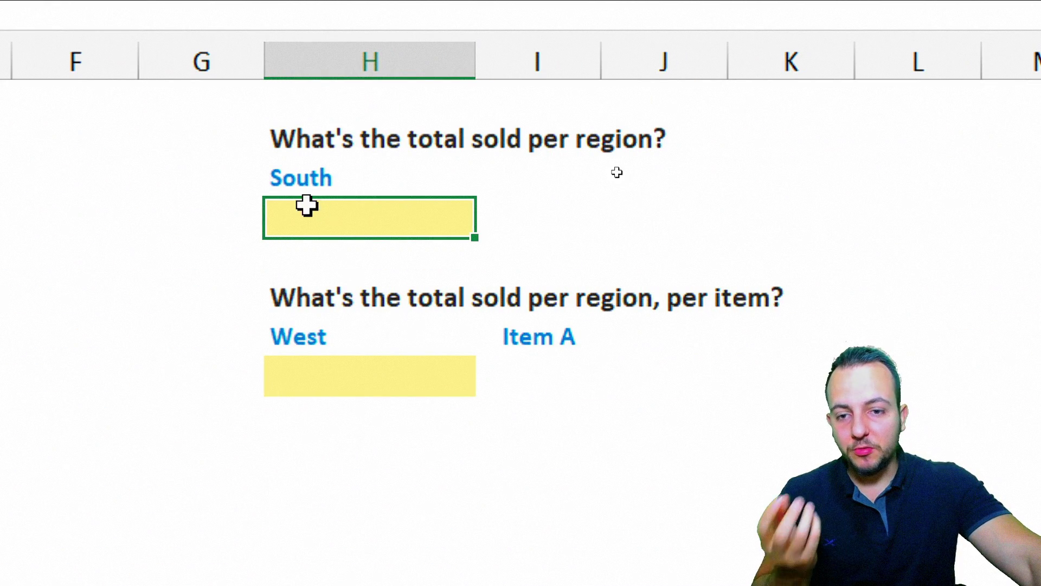
click(336, 181)
Start a SUMIFS formula in H4 with Sales column C:C as the sum range and Region column A:A as the first criteria range.
click(349, 225)
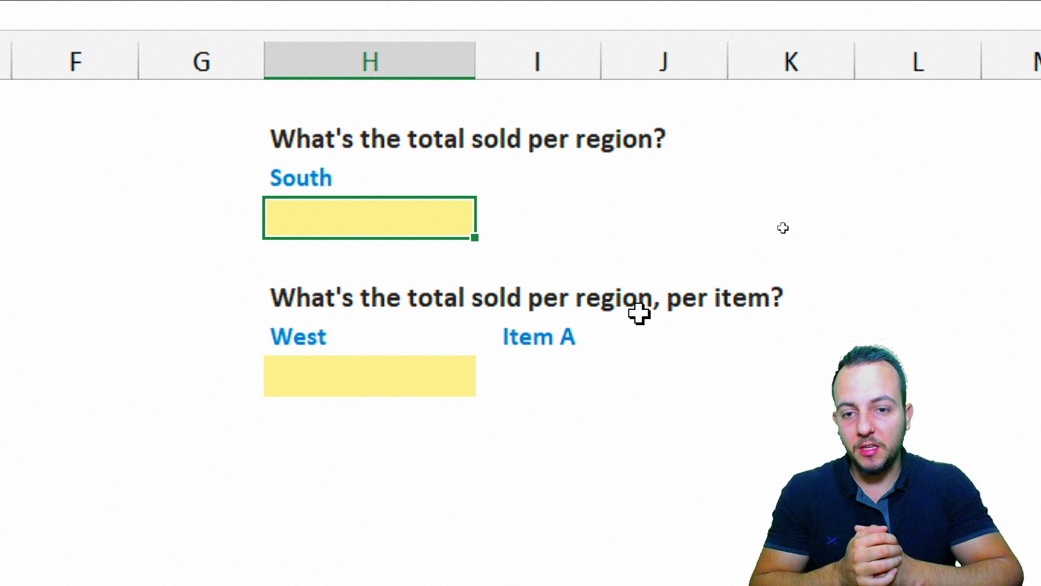
text(=sumifs)
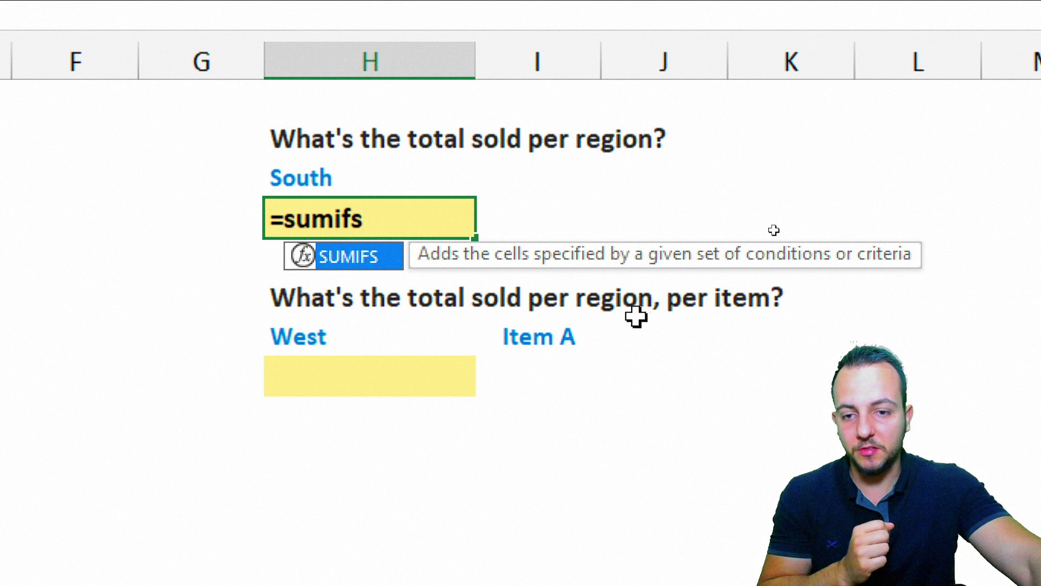
double_click(346, 260)
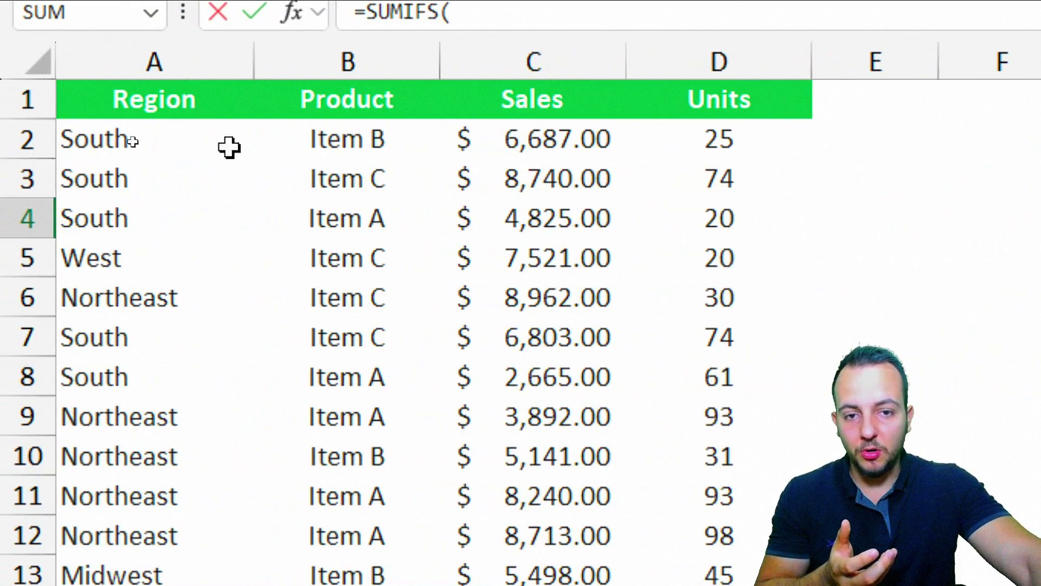
click(562, 66)
drag(548, 187, 530, 465)
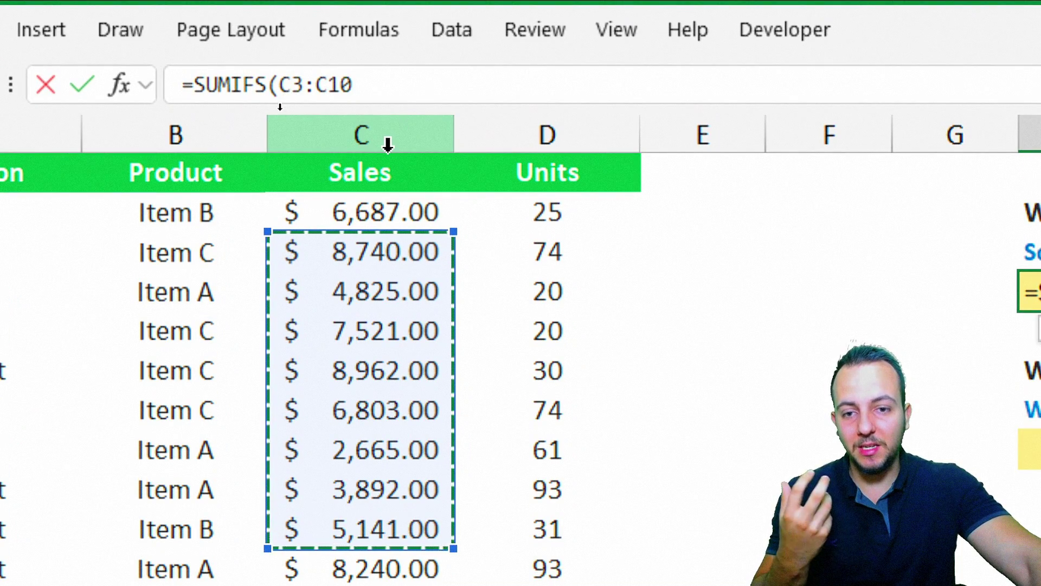
click(387, 64)
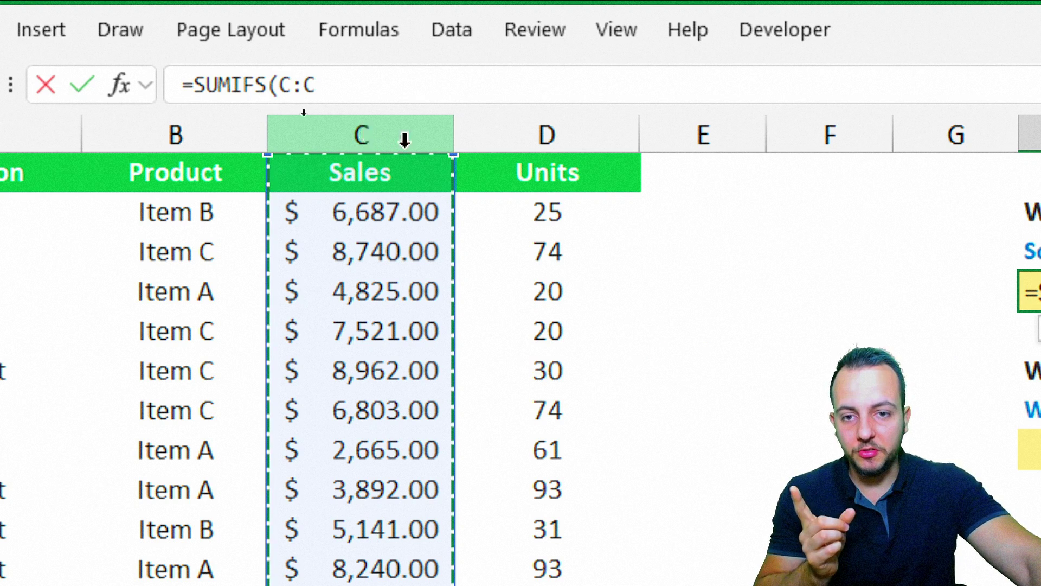
text(,)
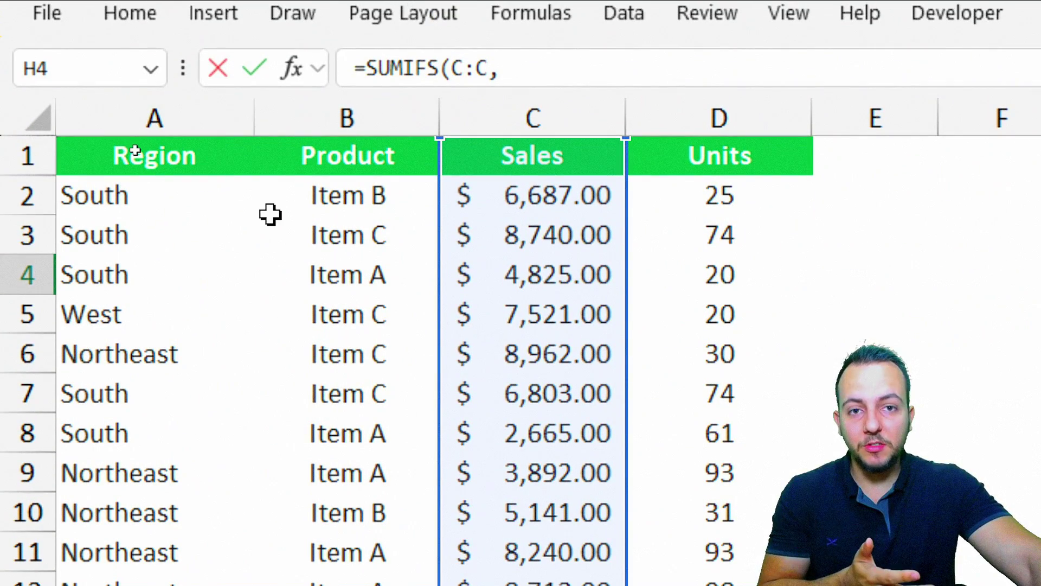
click(209, 117)
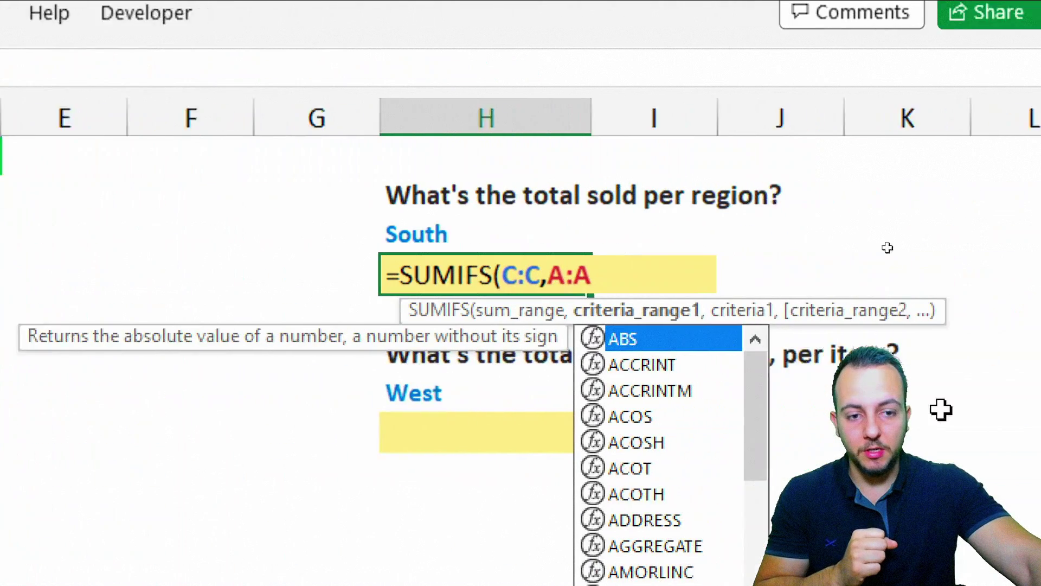
text(,)
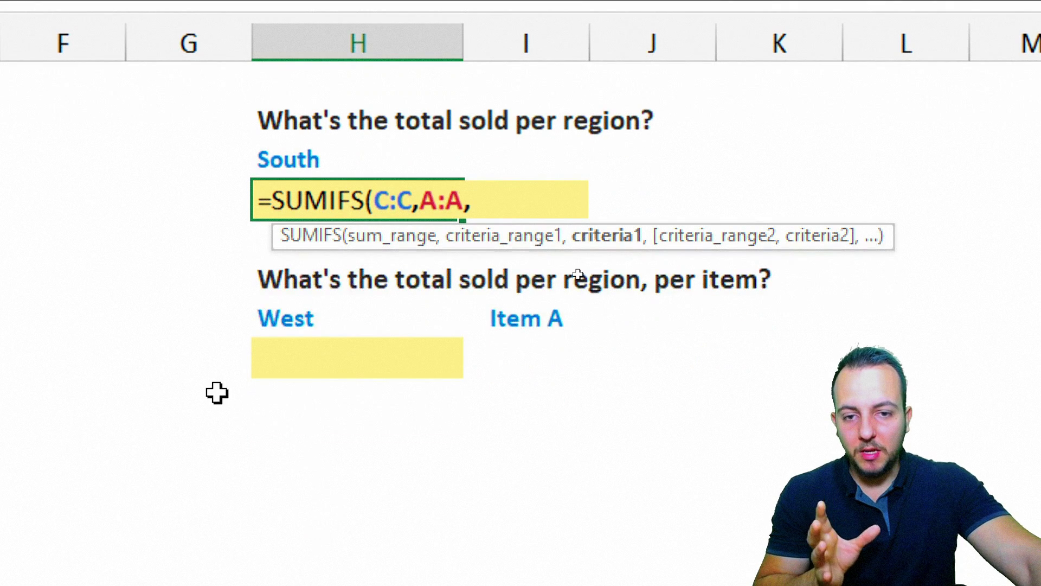
Try the literal text "South" as the formula's first criterion, and remove it again.
text(South)
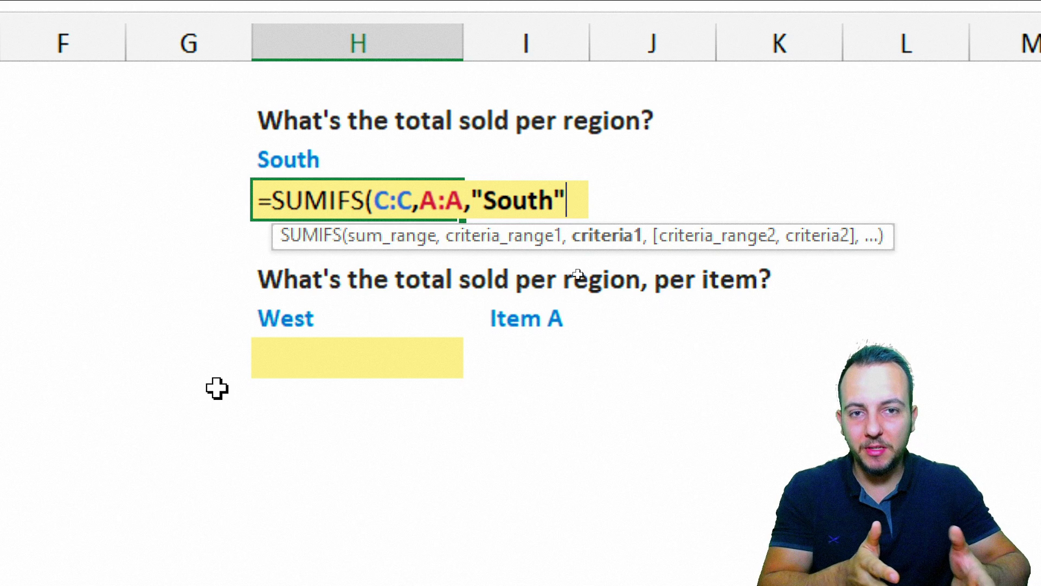
key(BackSpace)
key(BackSpace)
key(BackSpace)
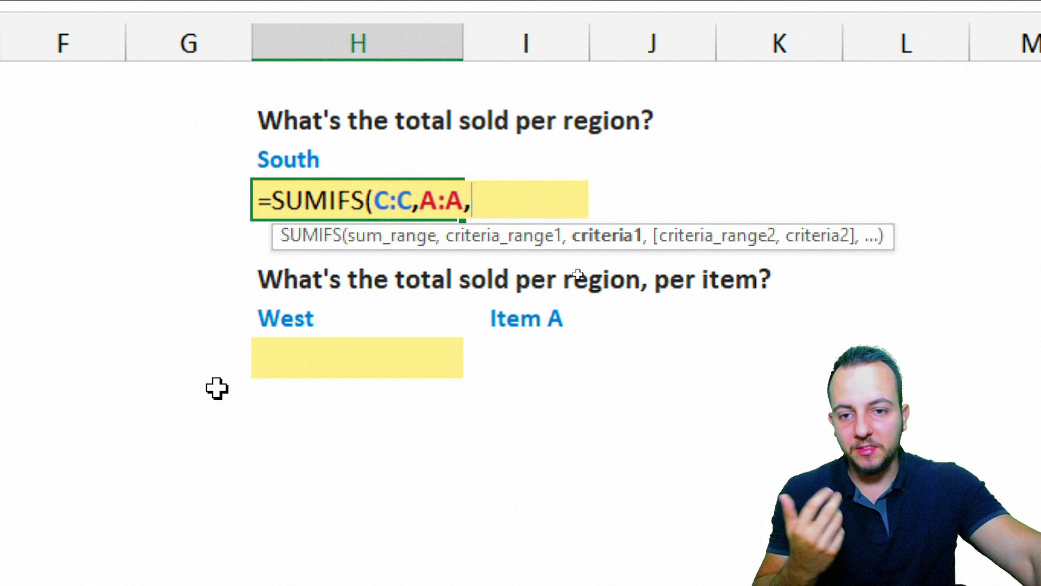
Complete the H4 formula as =SUMIFS(C:C,A:A,H3), using the region cell as the criterion.
click(285, 160)
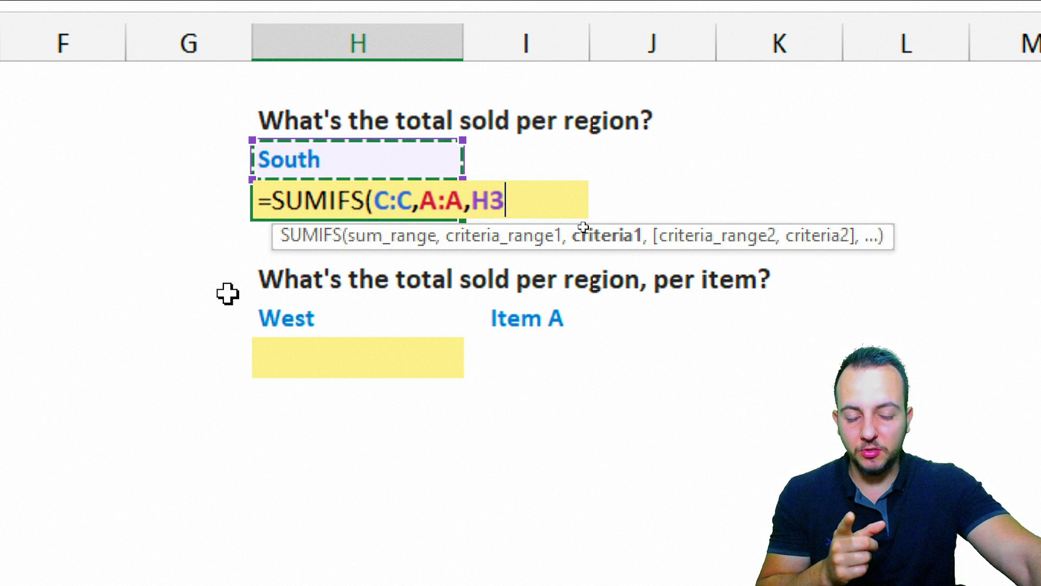
text())
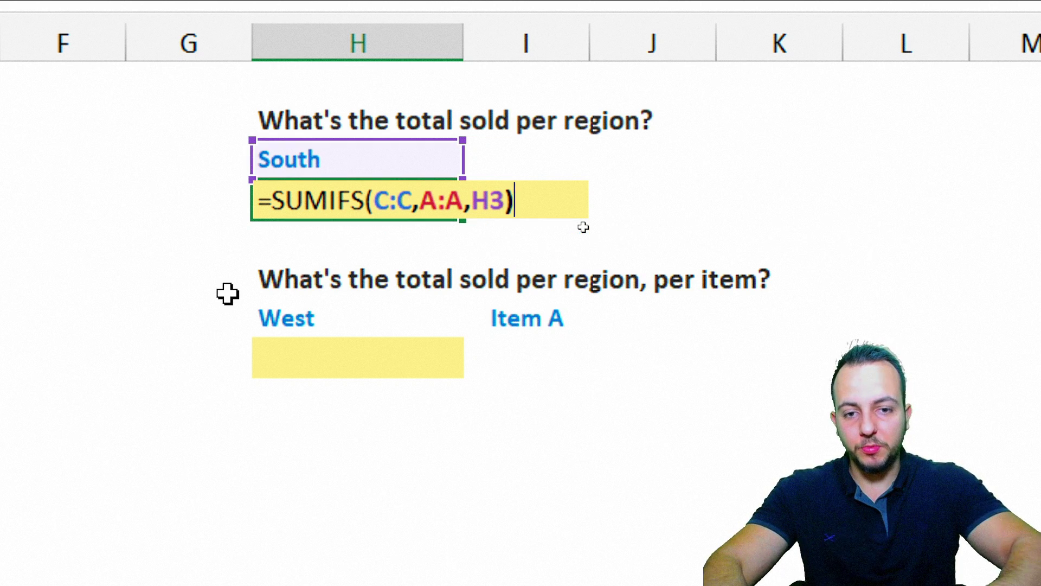
key(Return)
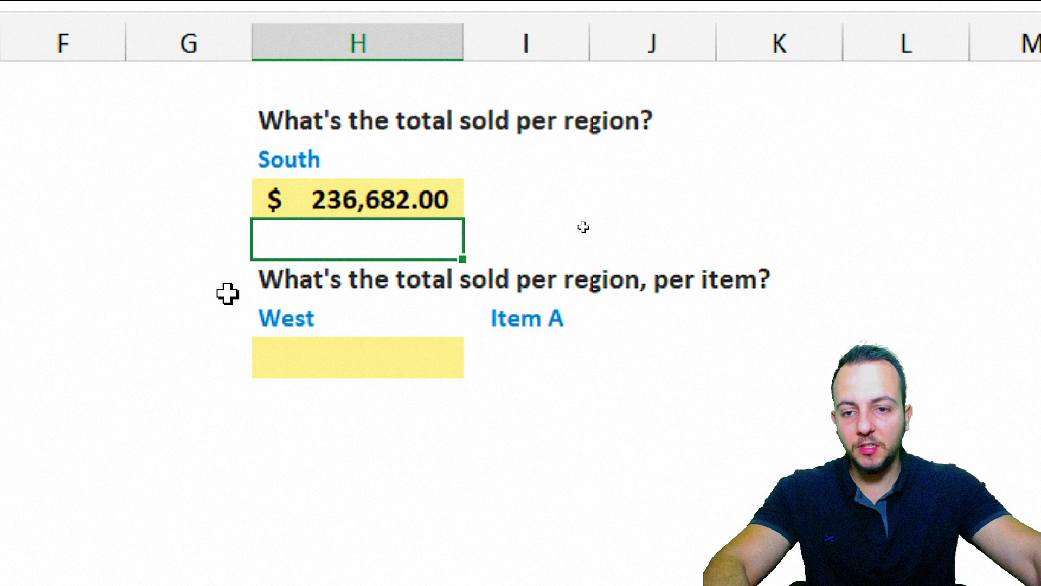
Test the regional total with West as the criterion in H3, and undo the change.
click(307, 205)
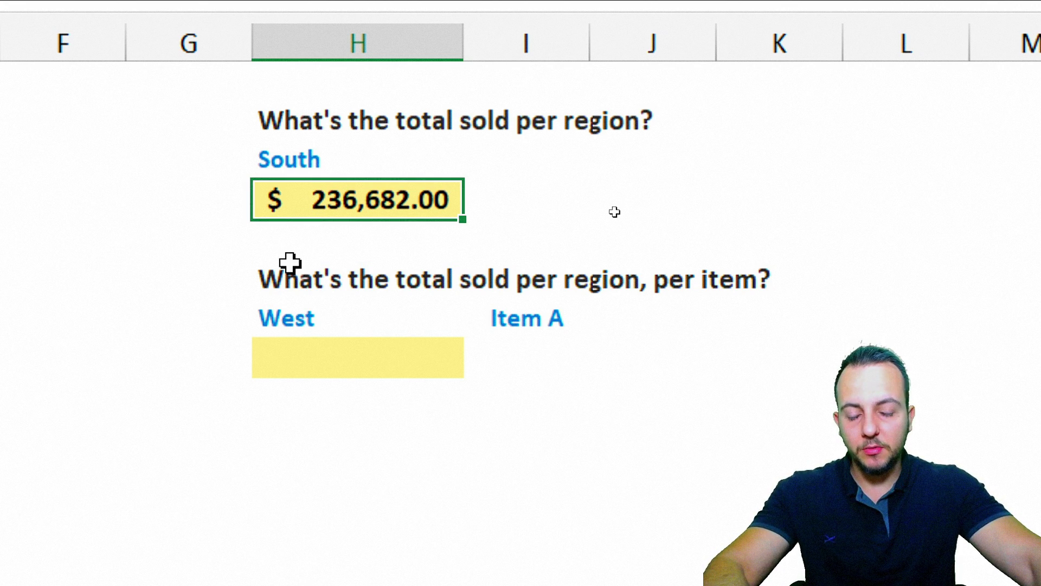
click(337, 145)
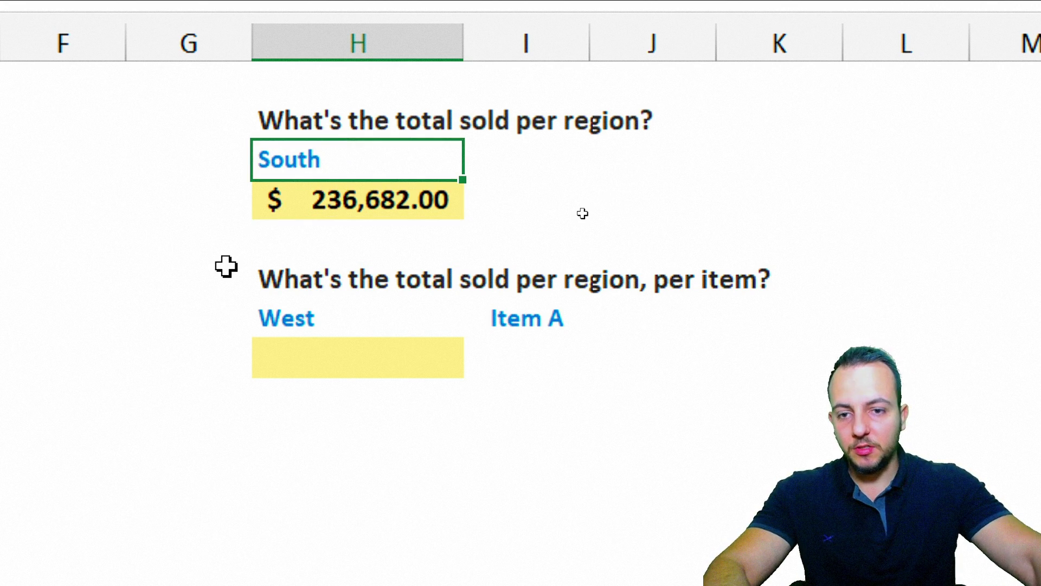
text(W)
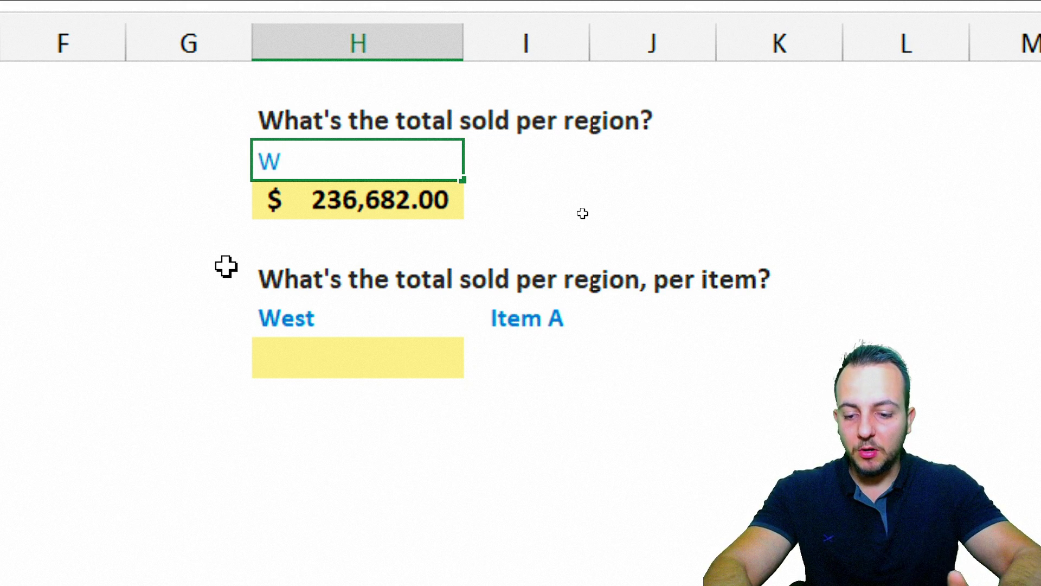
text(est)
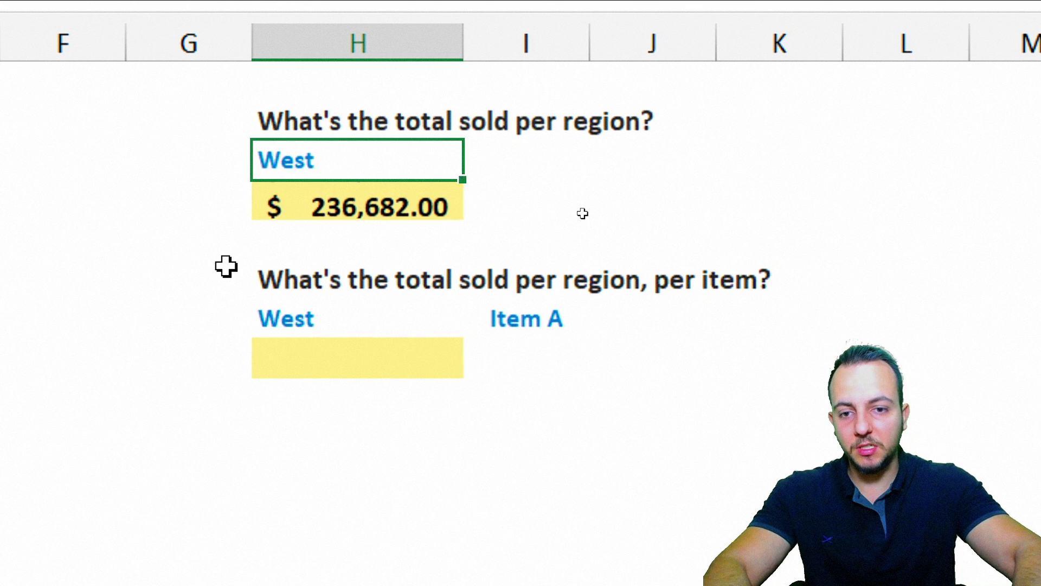
key(Return)
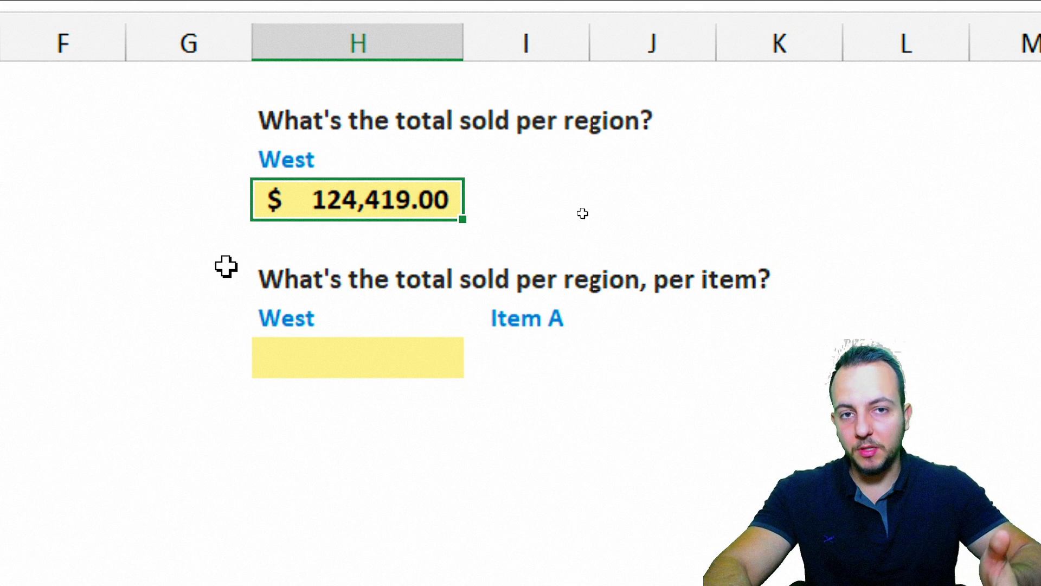
key(ctrl+z)
Start a SUMIFS formula in H8 with Sales column C:C as the sum range and Product column B:B matched to item cell I7.
click(326, 329)
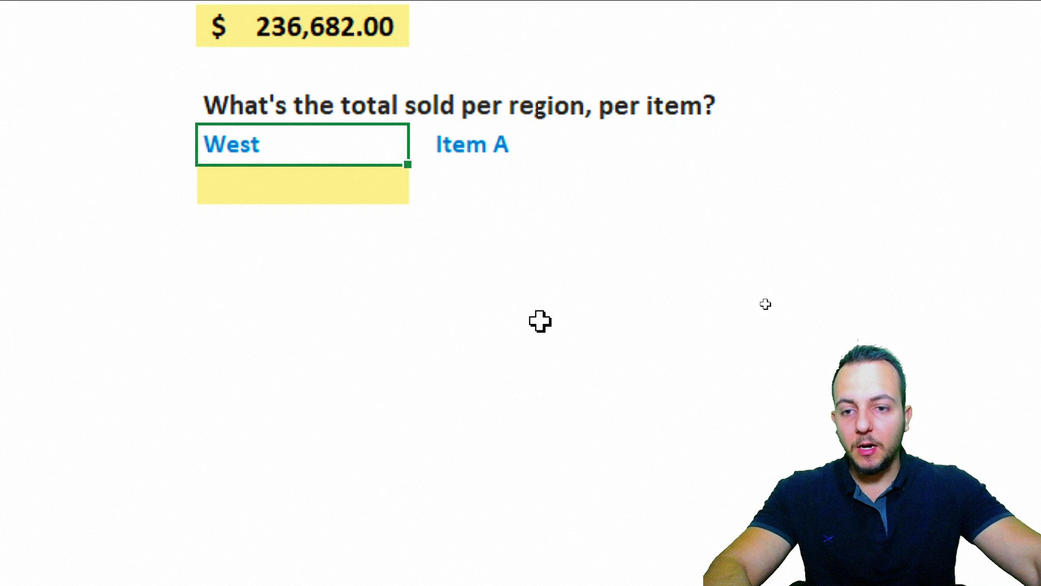
click(331, 190)
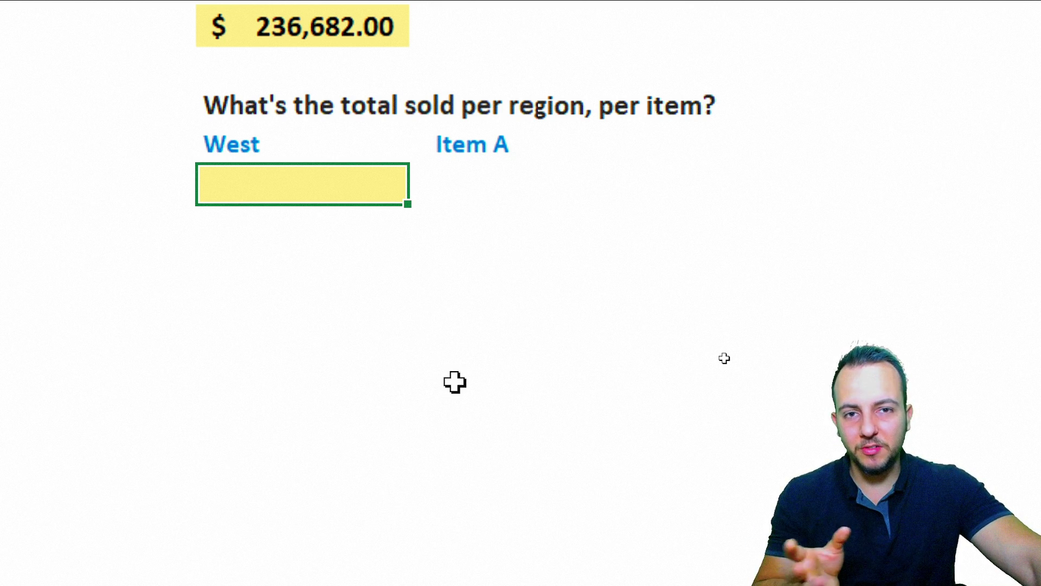
text(sumifs)
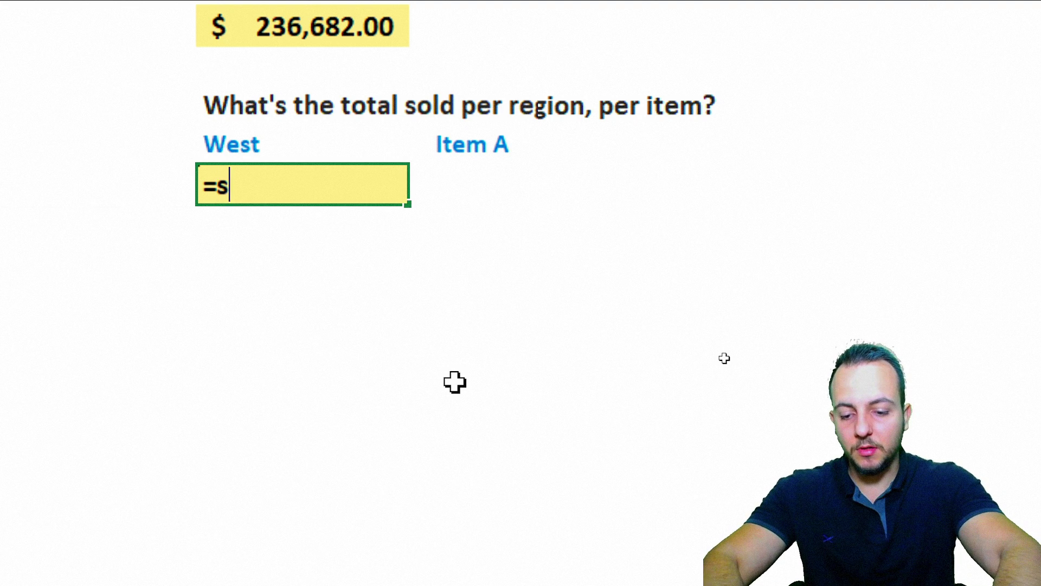
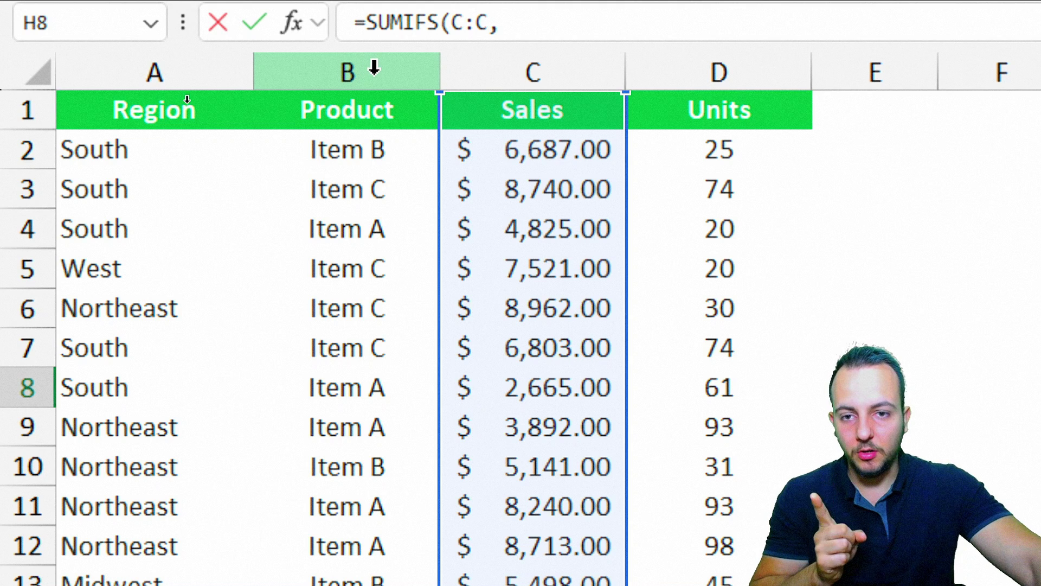
click(374, 67)
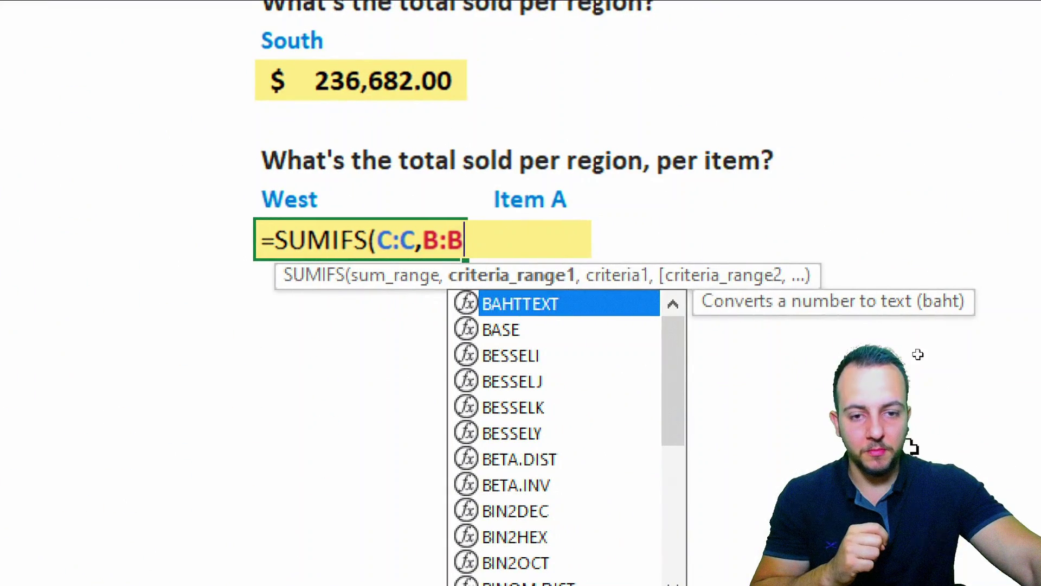
text(,)
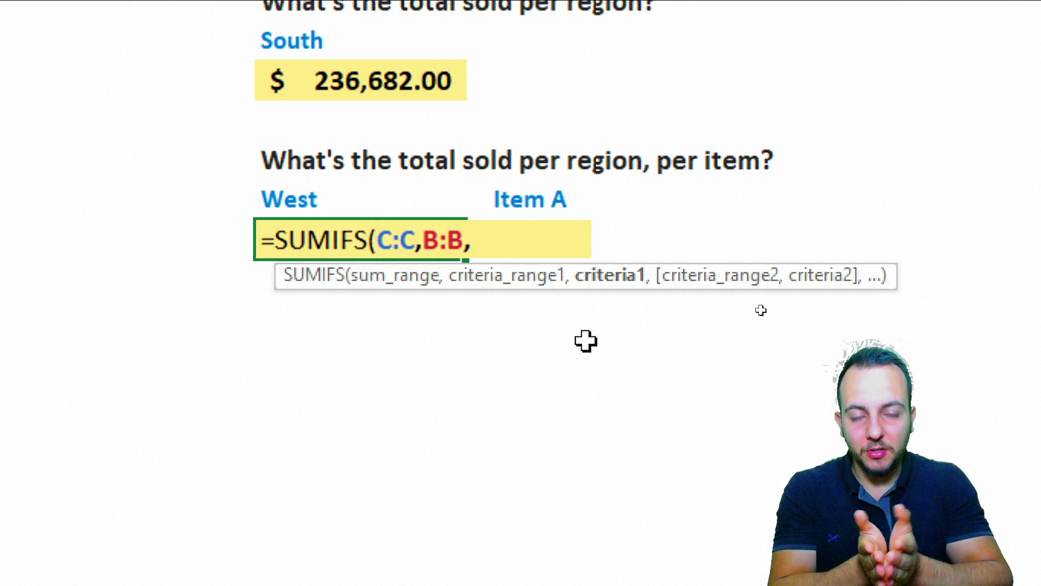
click(542, 202)
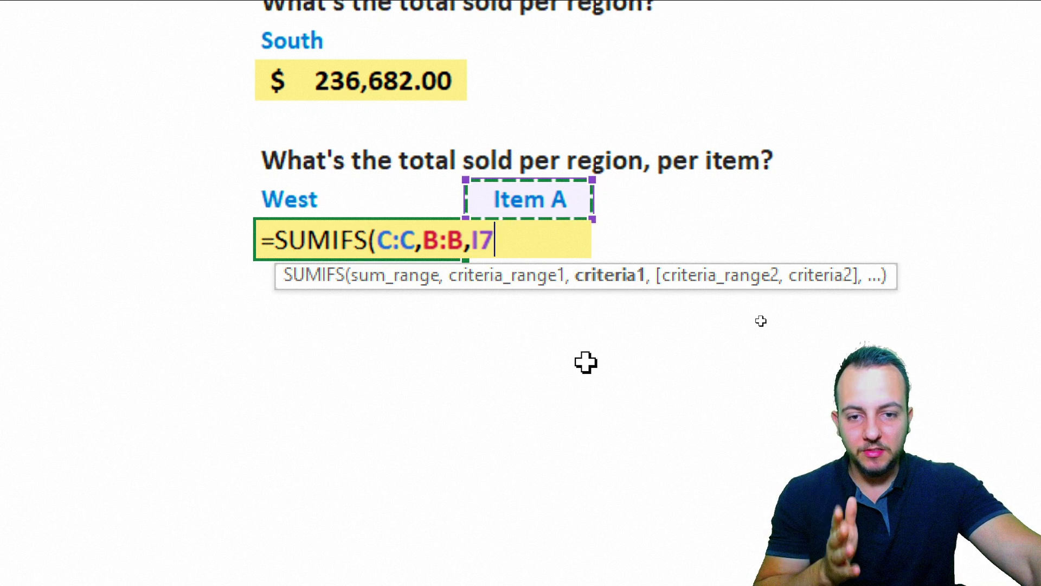
text(,)
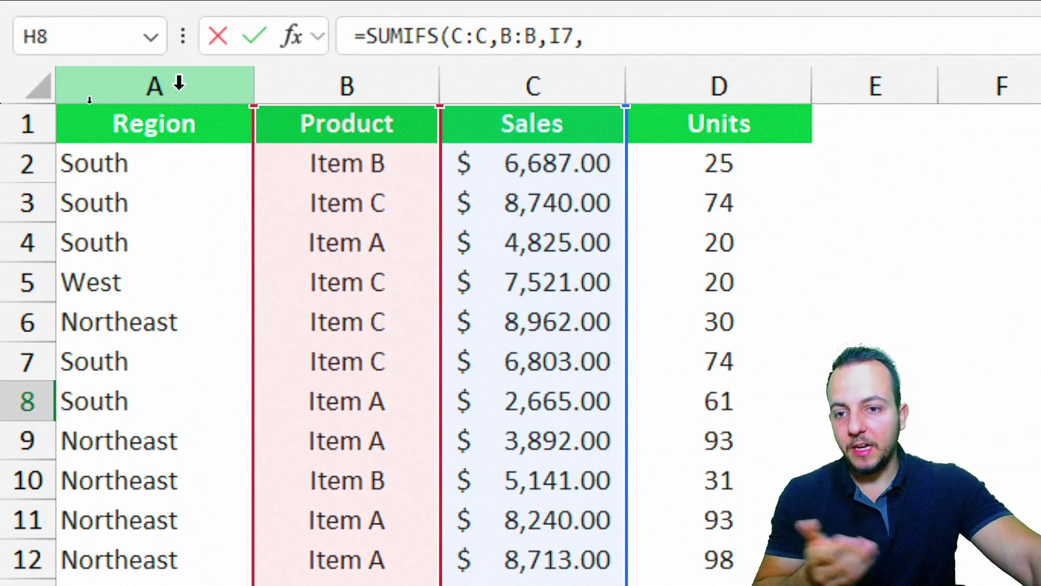
Add Region column A:A with region cell H7 as the second condition, completing the formula =SUMIFS(C:C,B:B,I7,A:A,H7).
click(179, 83)
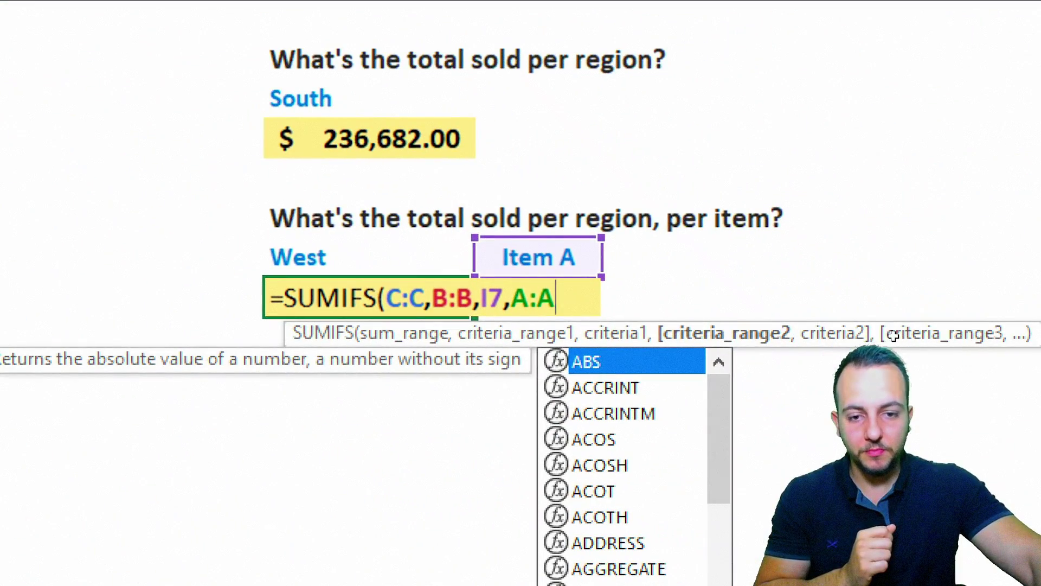
text(,)
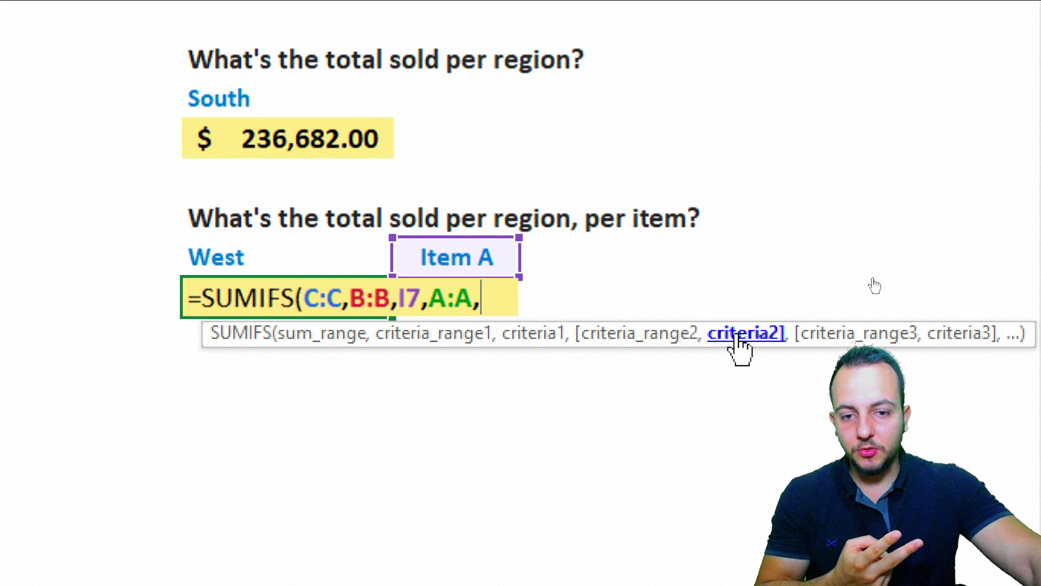
click(228, 256)
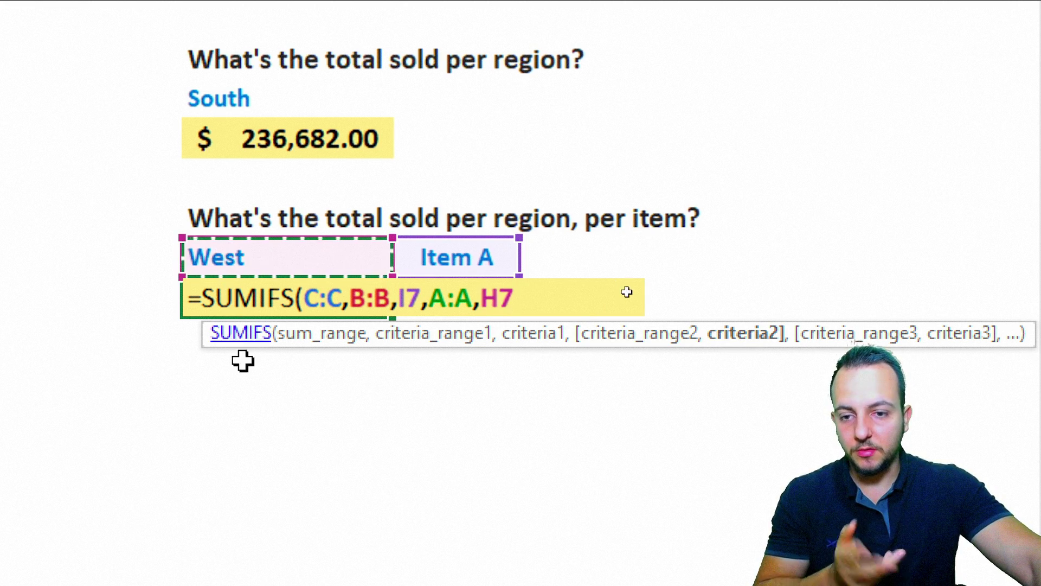
text())
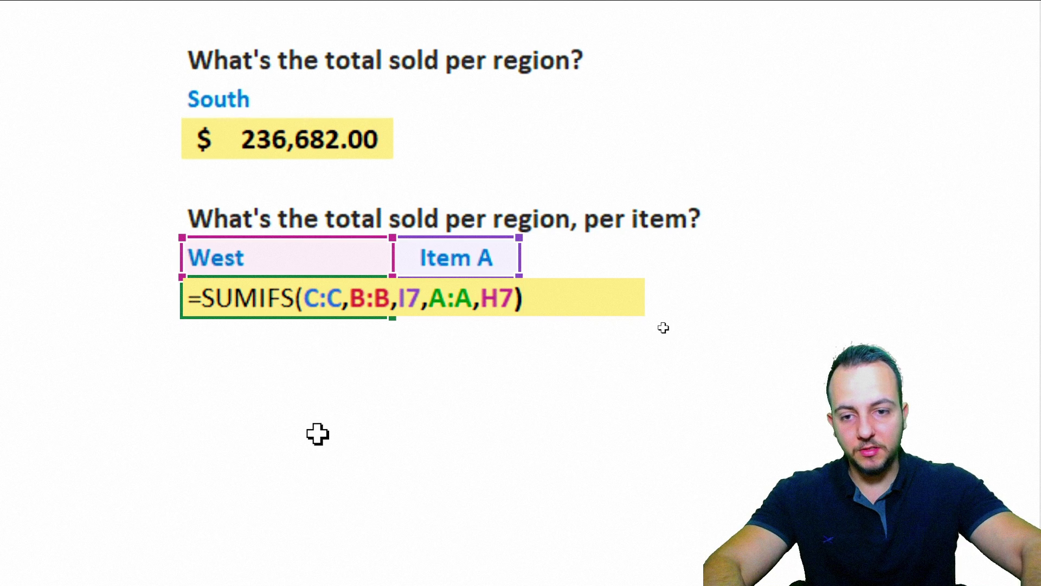
key(Return)
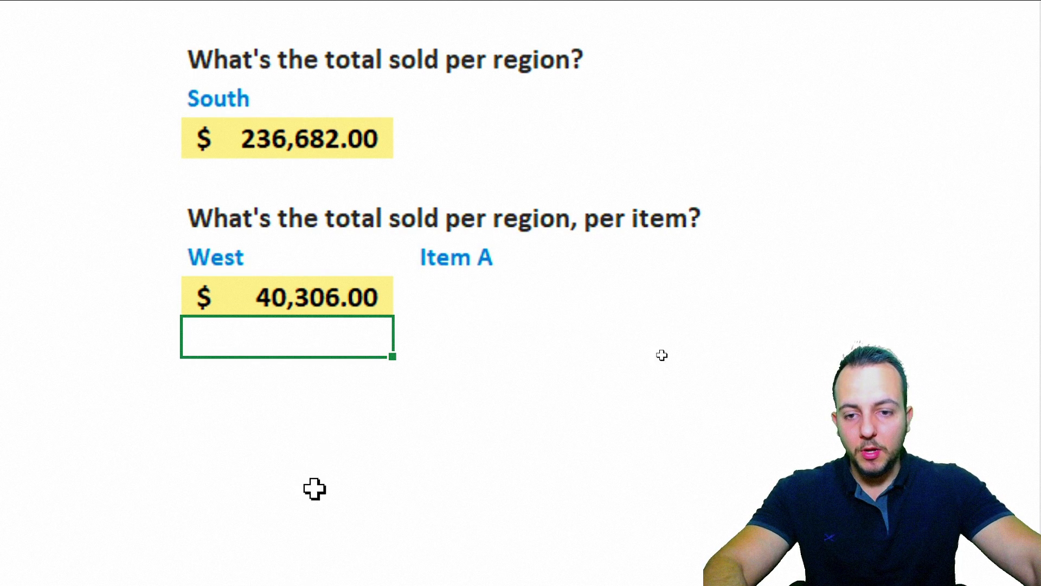
Test the region-and-item total by setting the item in I7 to Item B and the region in H7 to South.
click(264, 177)
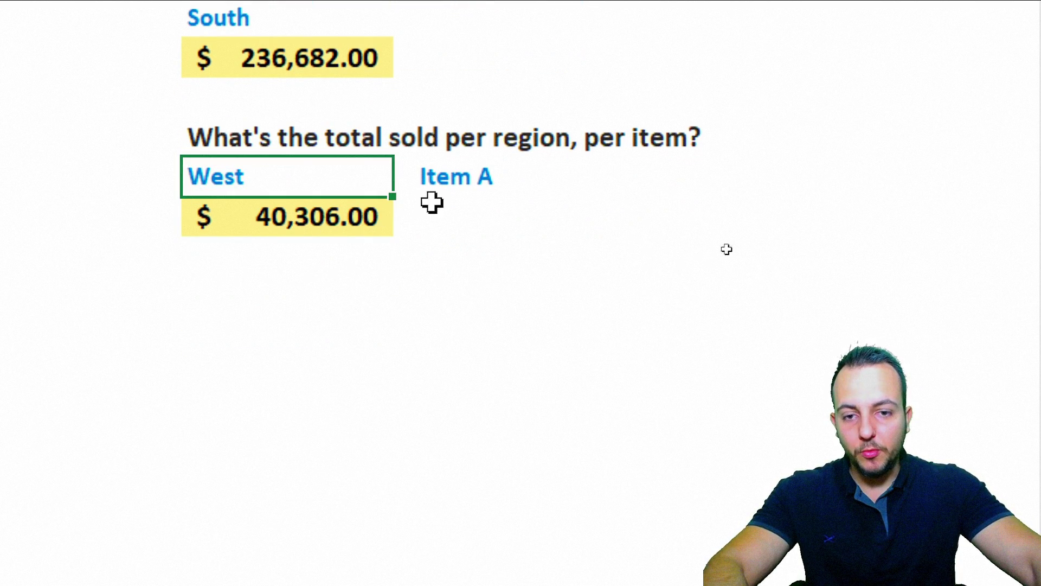
click(475, 174)
text(Item B)
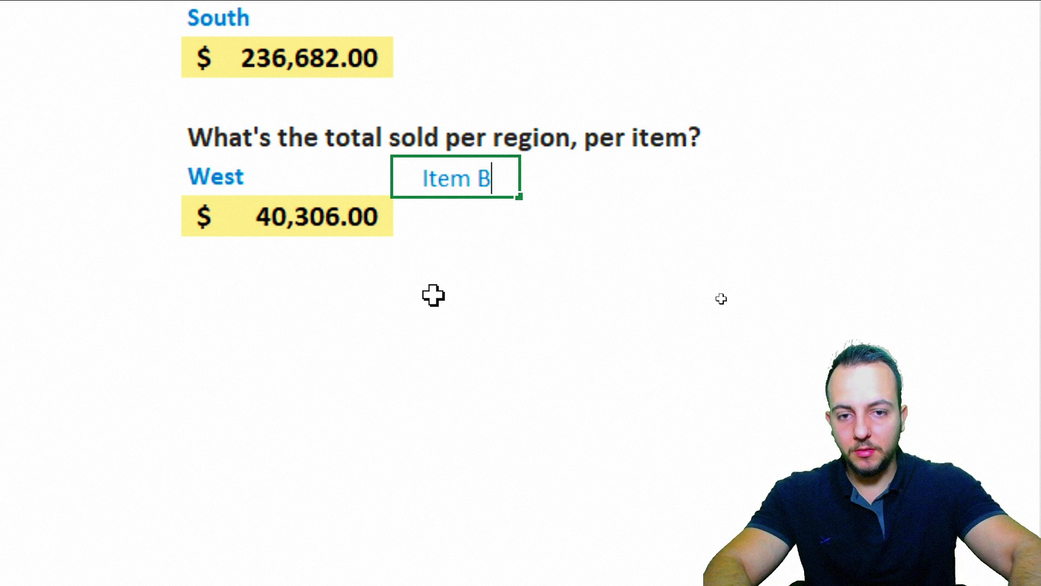
key(Return)
key(Up)
key(Left)
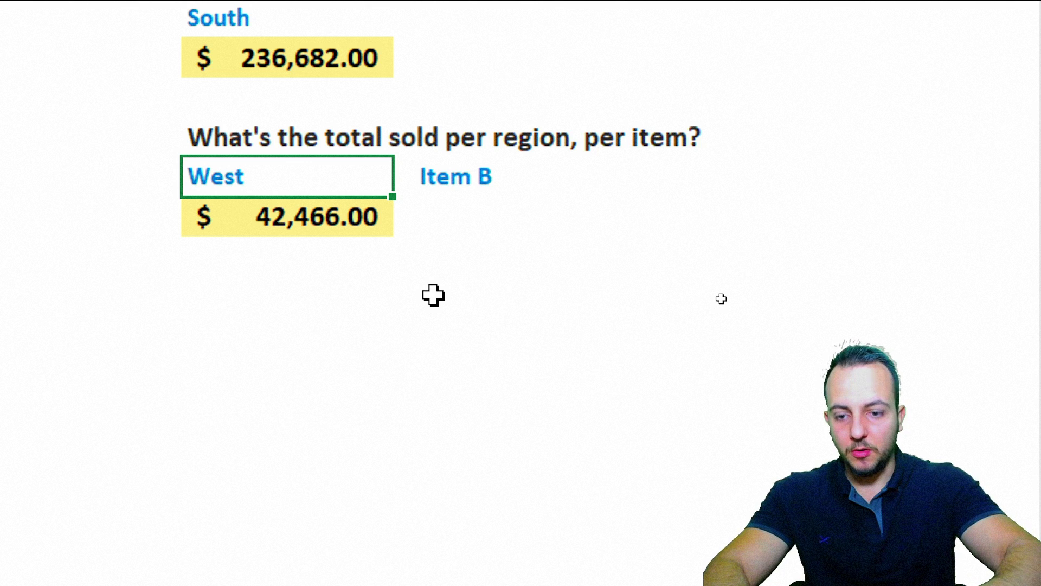
text(South)
key(Return)
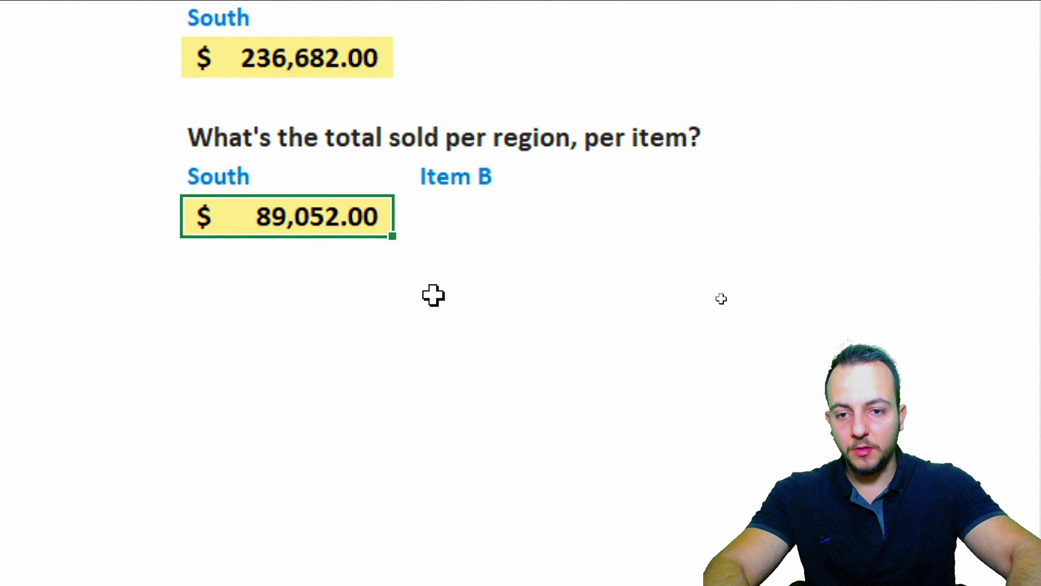
Set the item criterion in I7 to Item C and select the total in H8.
key(Up)
key(Right)
text(Item C)
key(Return)
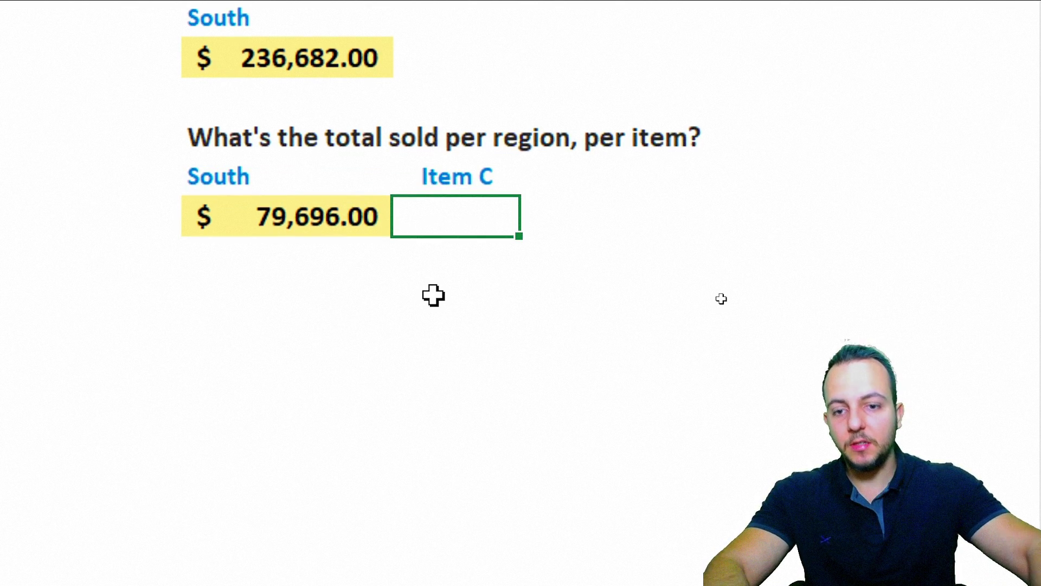
click(306, 216)
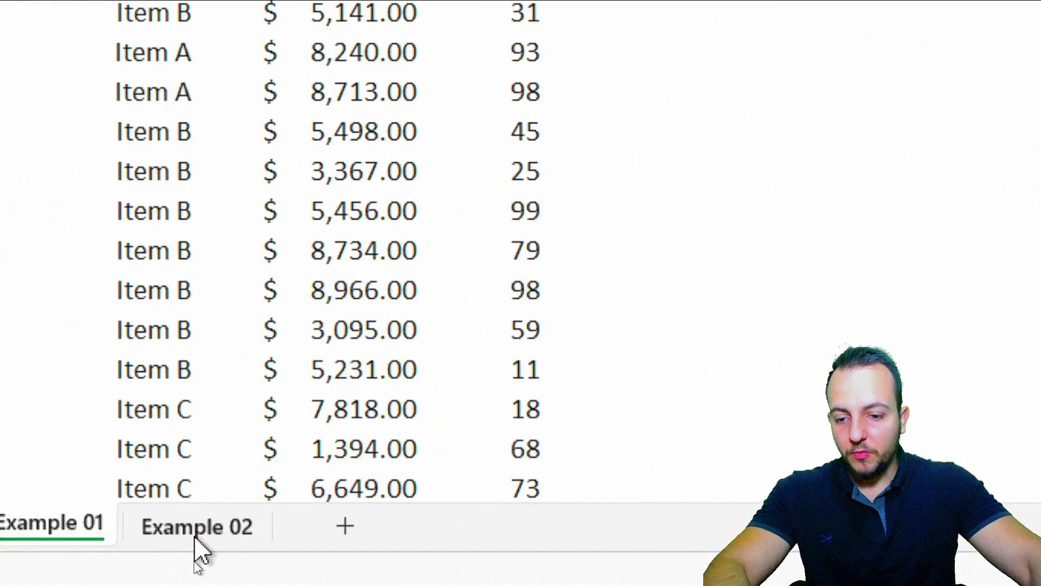
Switch to the Example 02 sheet and go through its Manufacturing, Product, Qty and Expiration columns and the expiry question, ending on cell G6.
click(194, 557)
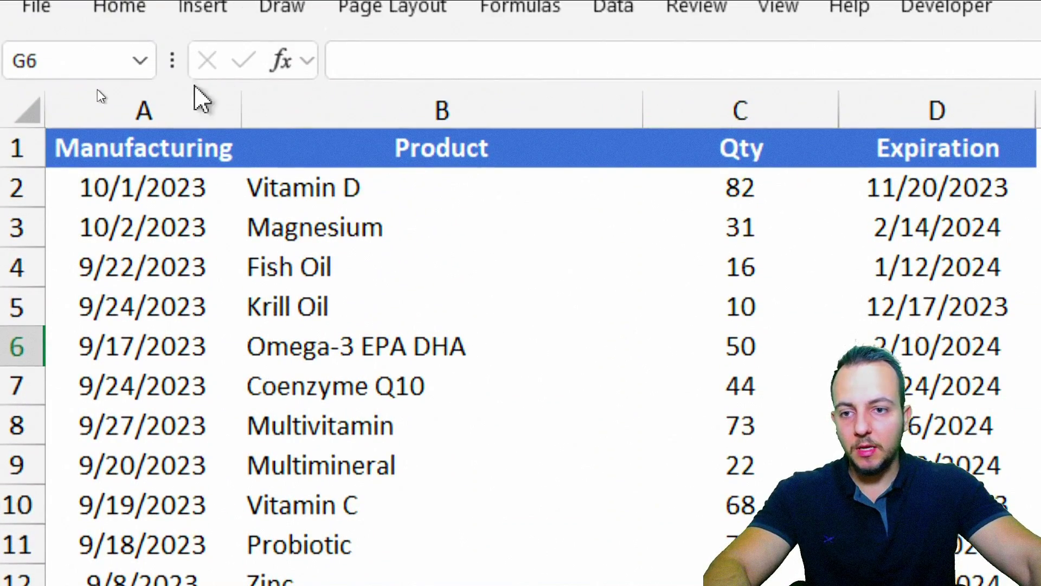
click(148, 95)
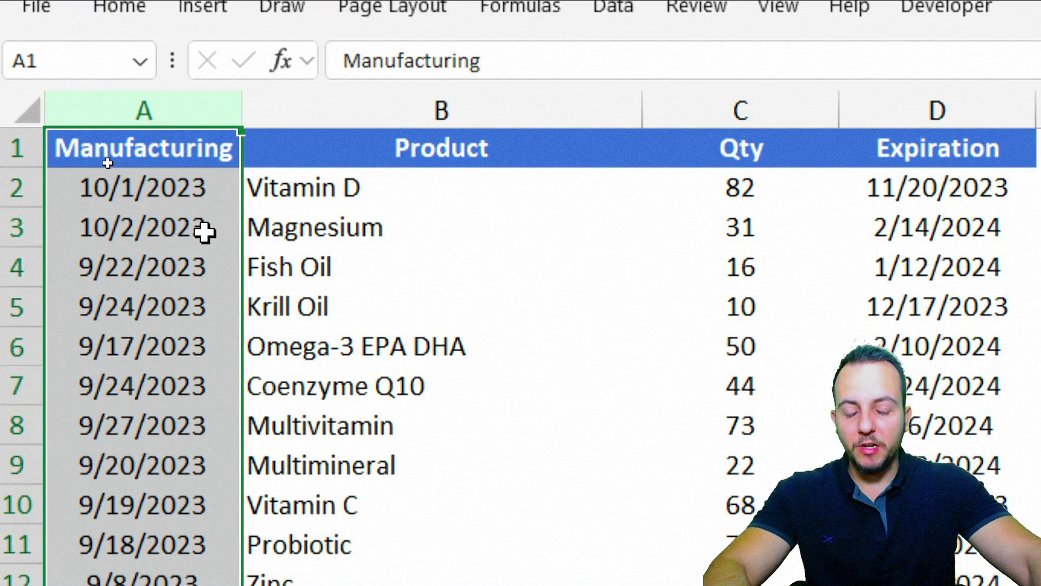
click(506, 108)
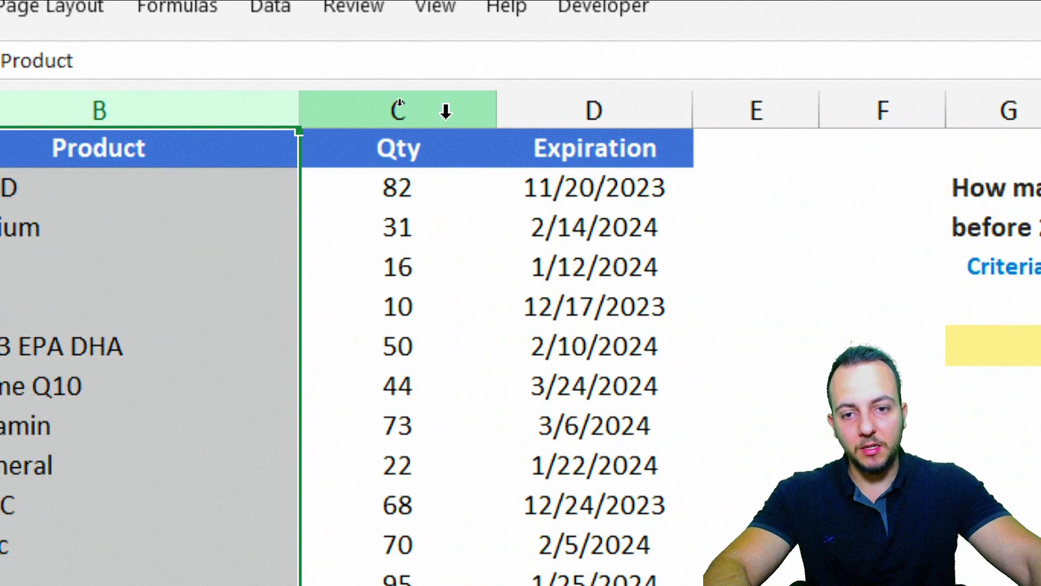
click(807, 105)
click(568, 111)
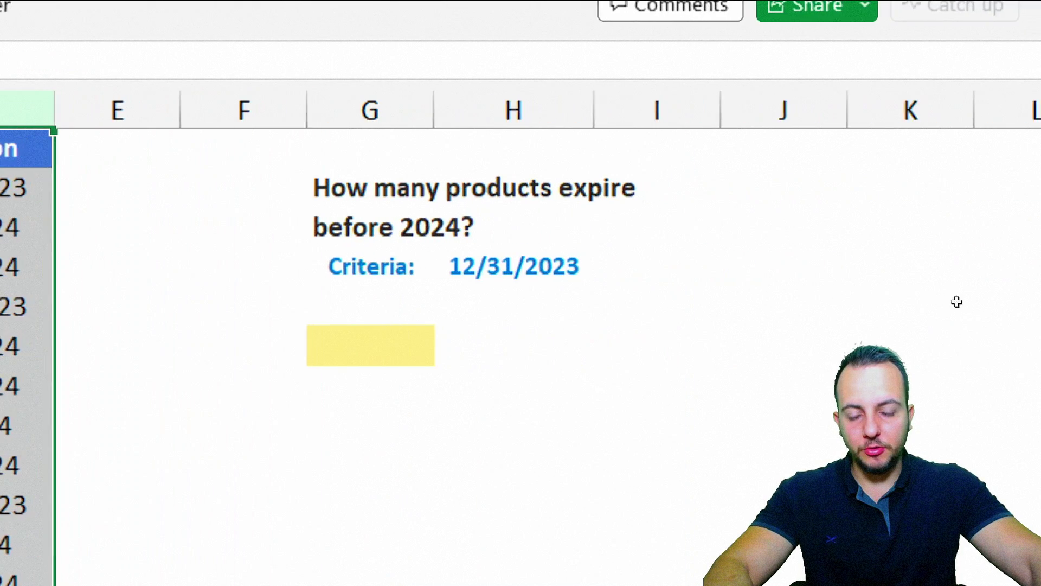
click(500, 221)
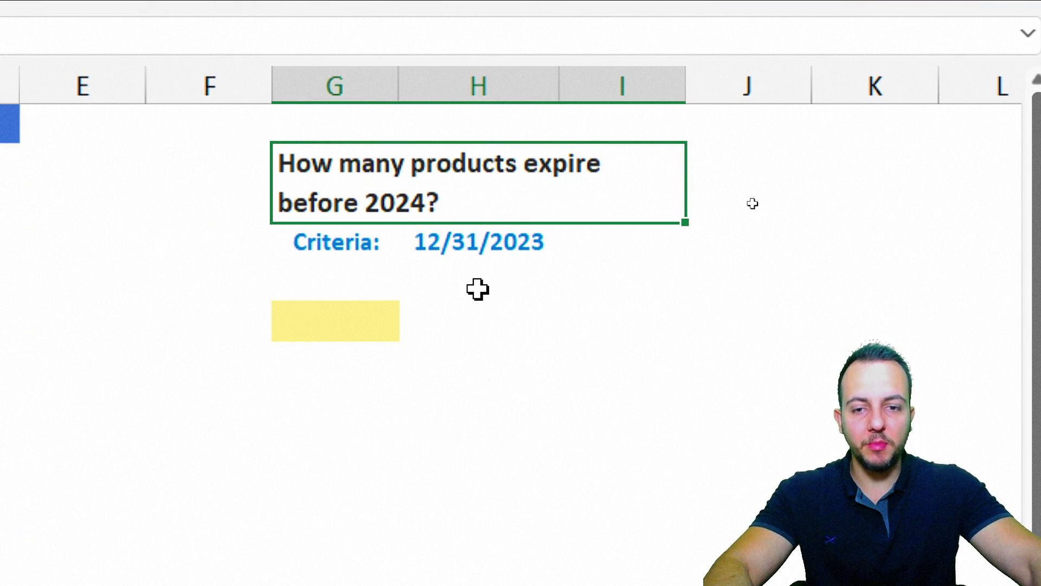
click(353, 314)
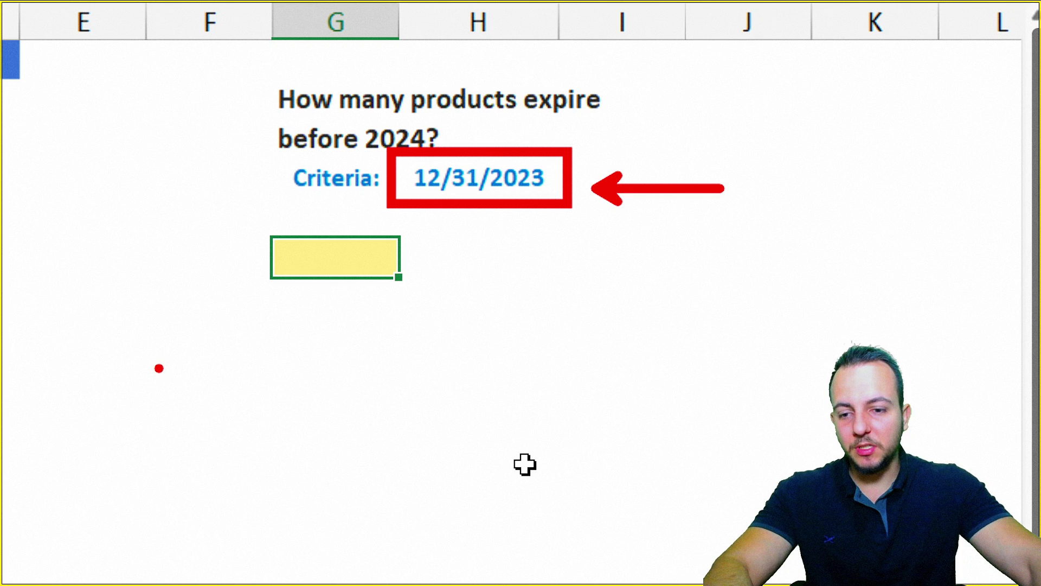
drag(187, 359, 111, 395)
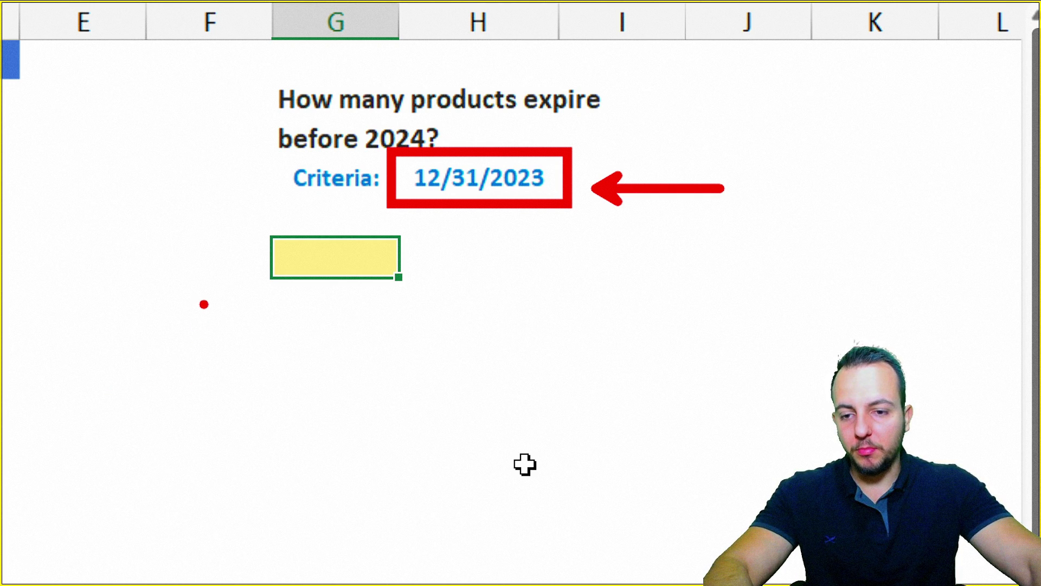
drag(205, 299, 214, 388)
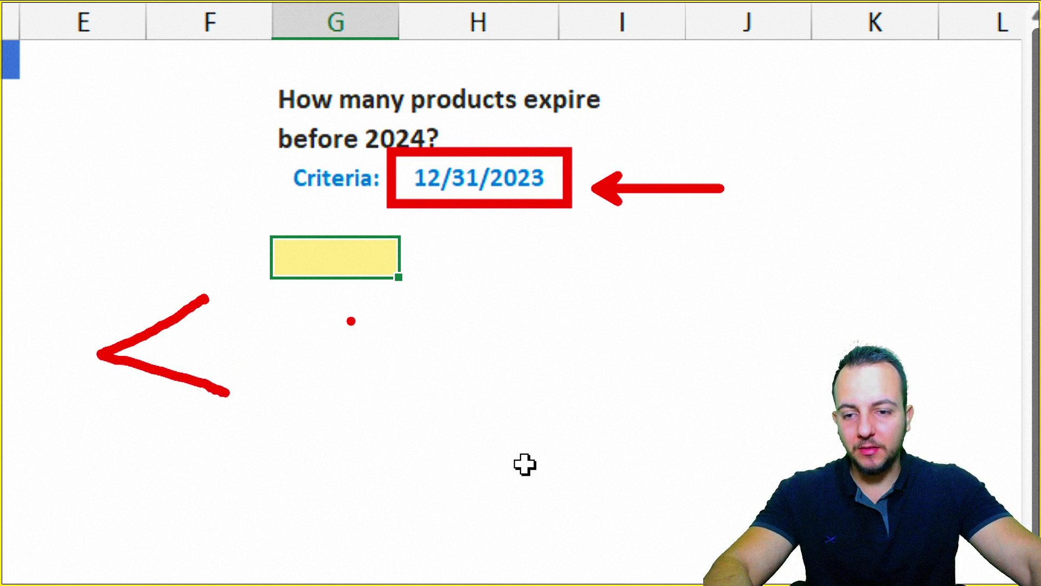
drag(237, 430, 230, 542)
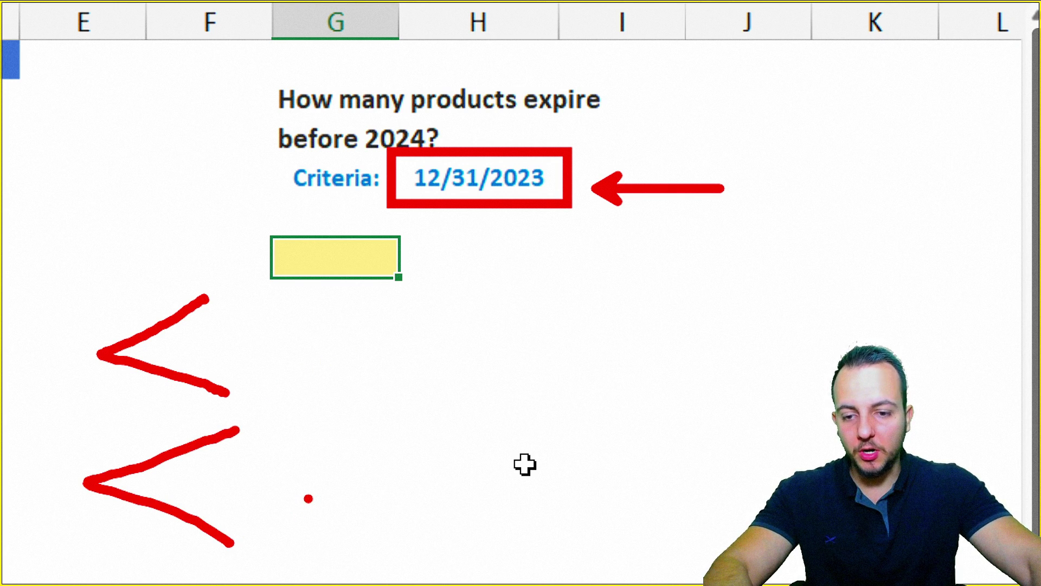
drag(308, 498, 407, 497)
drag(314, 457, 428, 455)
mouse_move(47, 263)
mouse_down()
mouse_move(388, 401)
mouse_move(477, 407)
mouse_move(55, 545)
mouse_up()
key(ctrl+z)
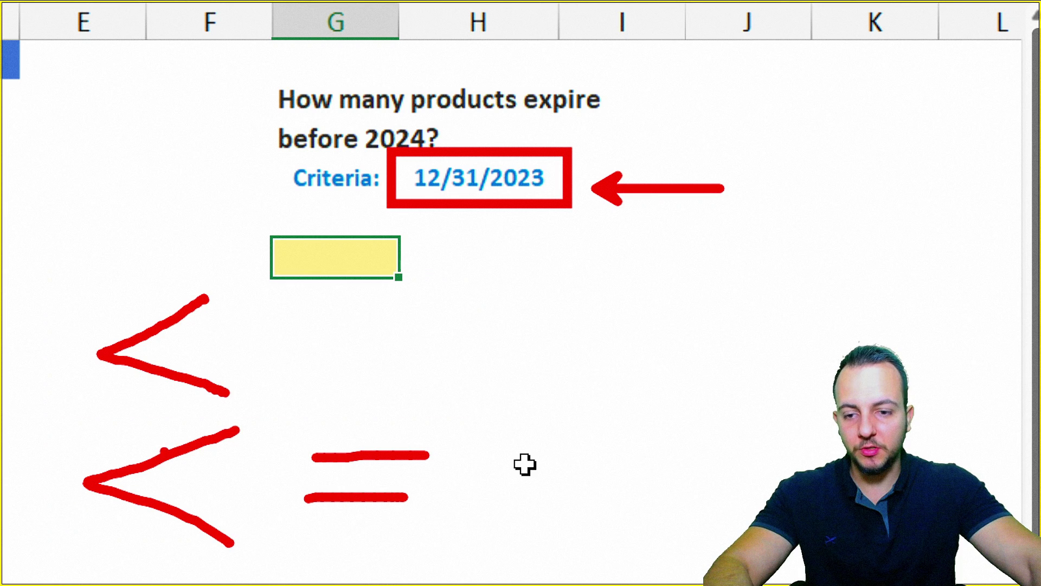
drag(274, 336, 373, 333)
key(ctrl+z)
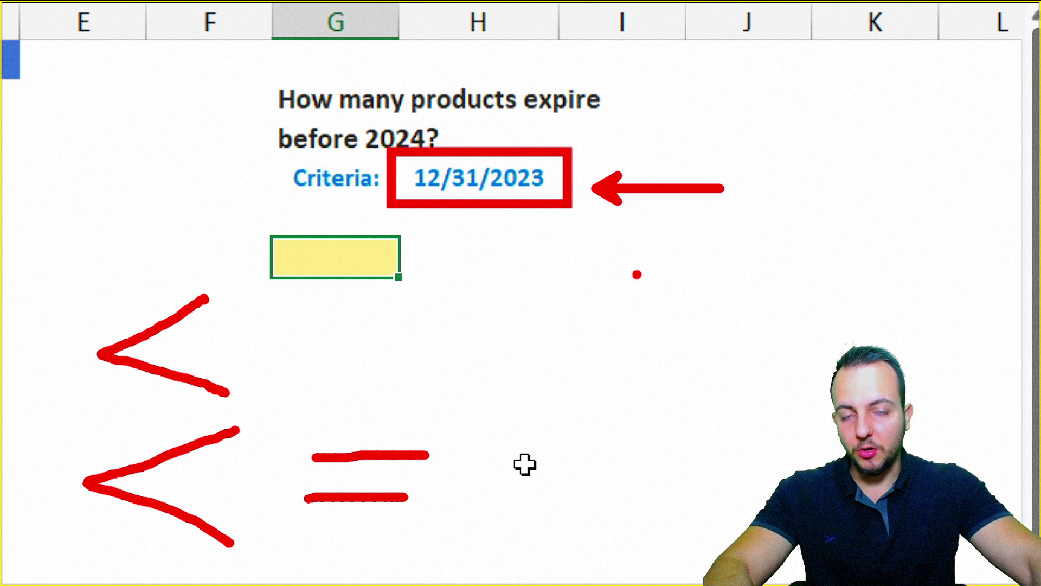
drag(274, 297, 145, 360)
key(ctrl+z)
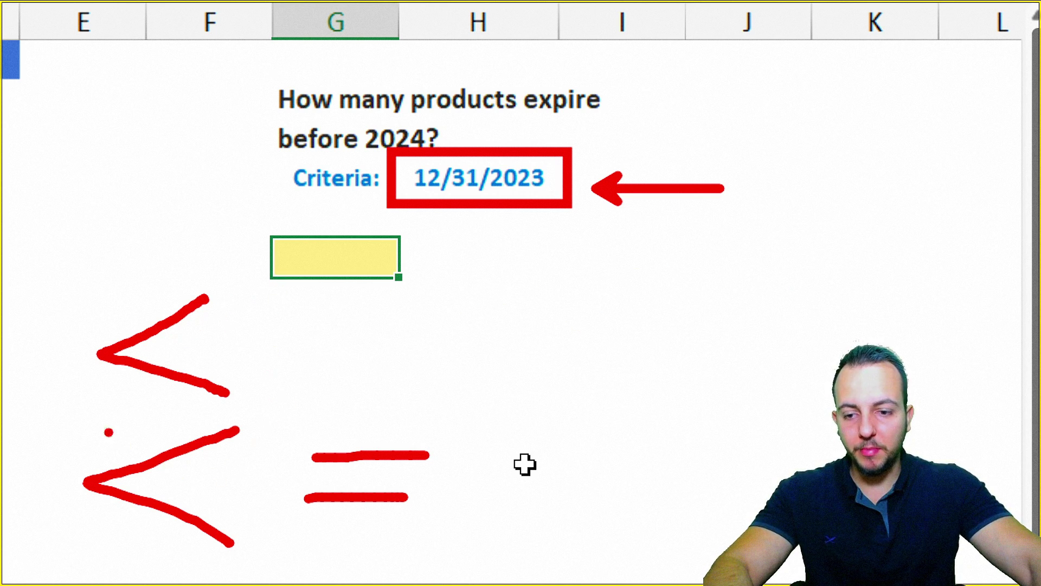
drag(43, 396, 460, 568)
drag(641, 476, 509, 475)
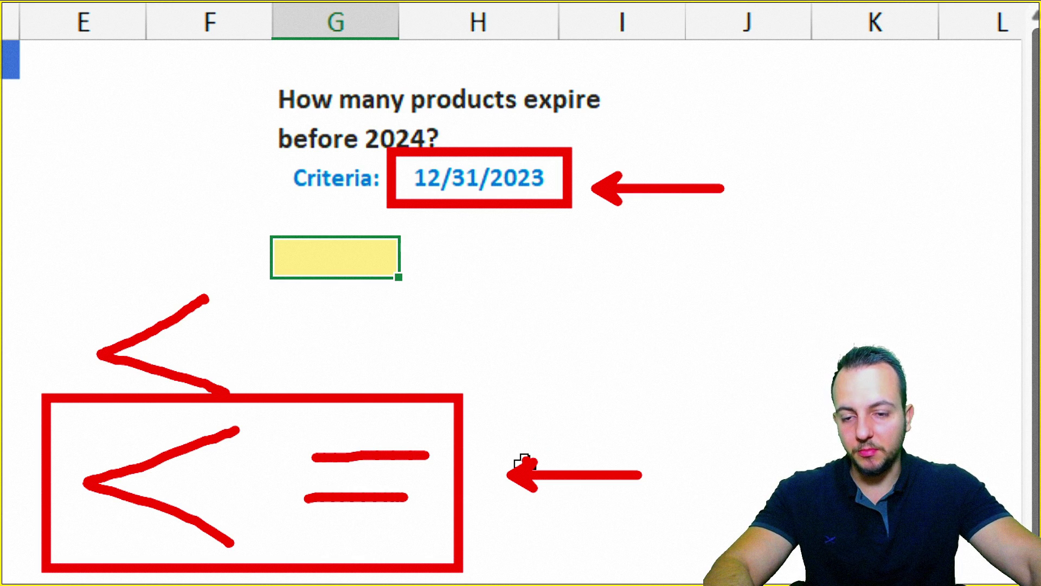
key(ctrl+z)
key(ctrl+z)
drag(619, 444, 497, 476)
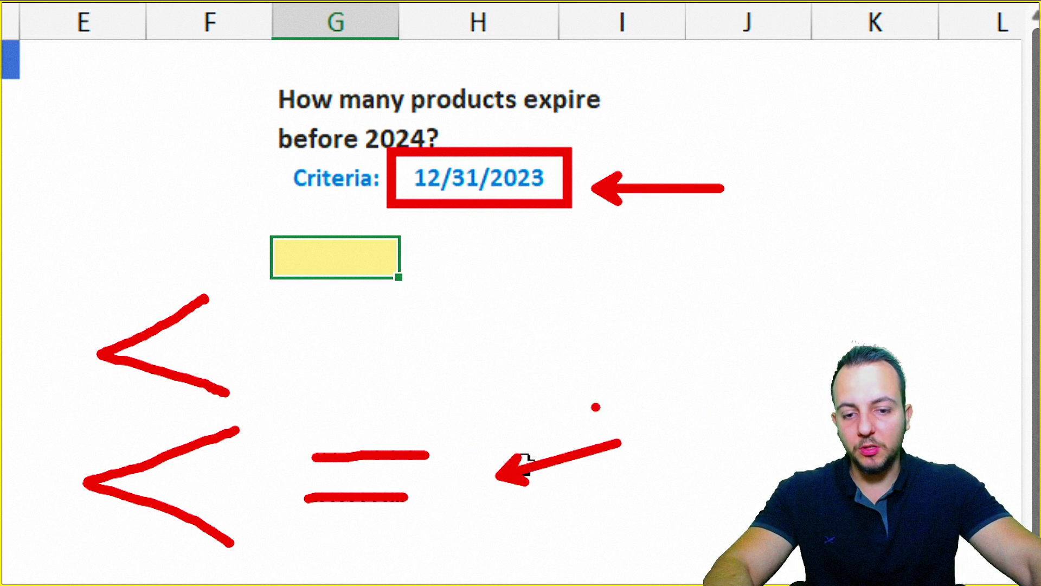
drag(499, 281, 336, 318)
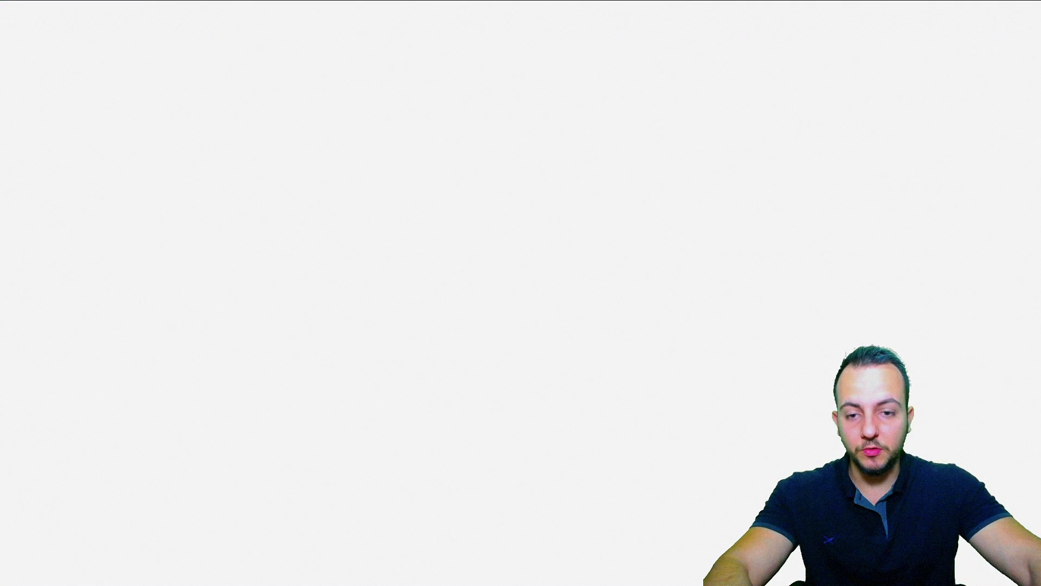
Start a SUMIFS formula in G6 with Qty column C:C as the sum range and Expiration column D:D as the criteria range.
text(=sumifs)
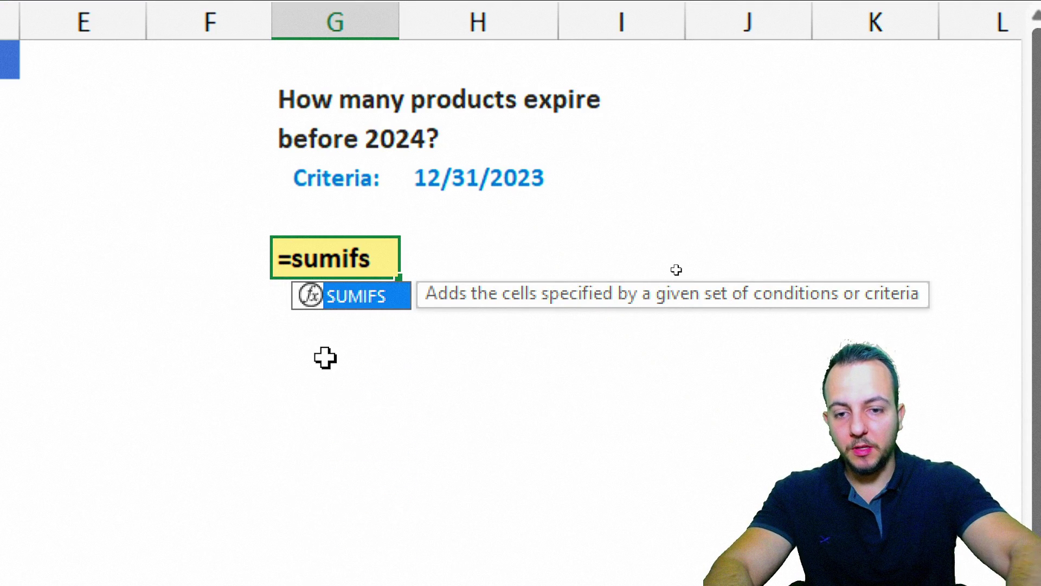
double_click(362, 307)
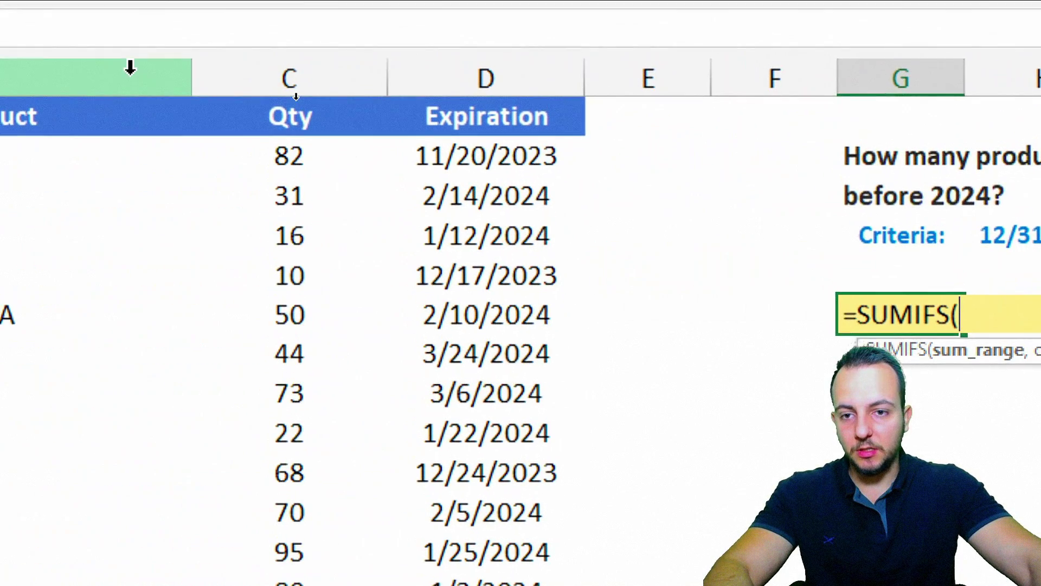
click(268, 73)
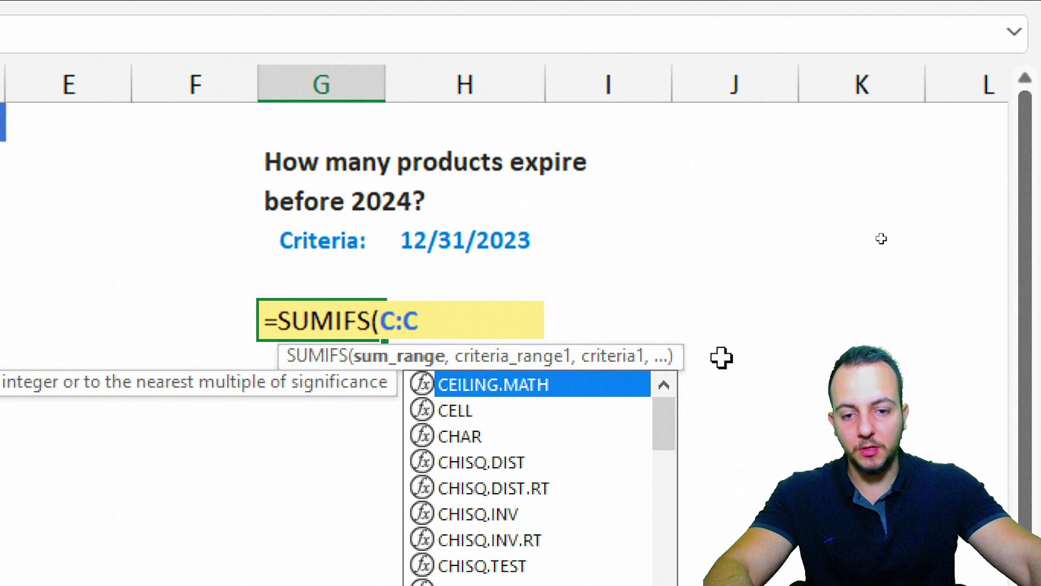
text(,)
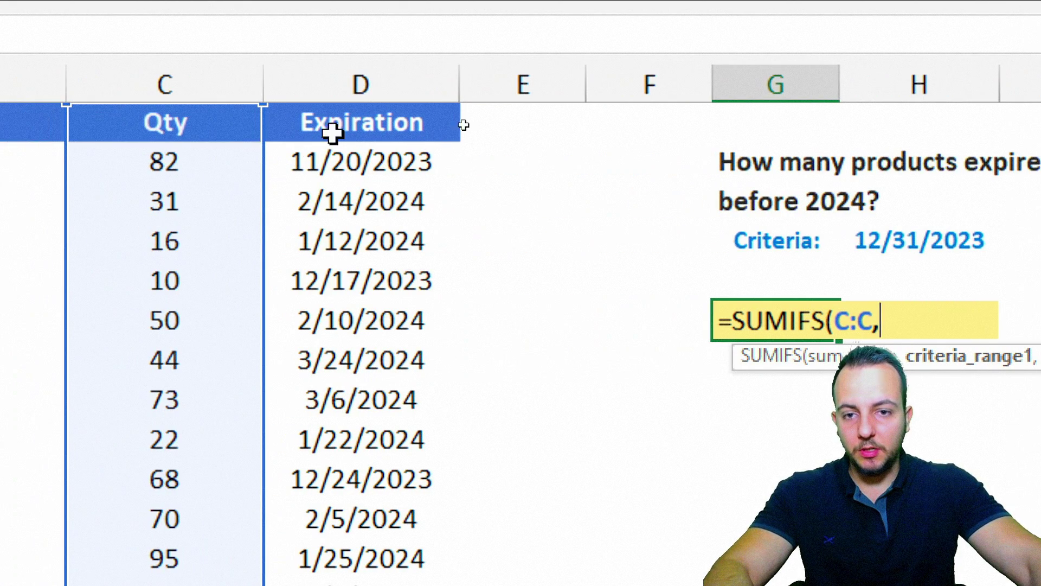
click(399, 87)
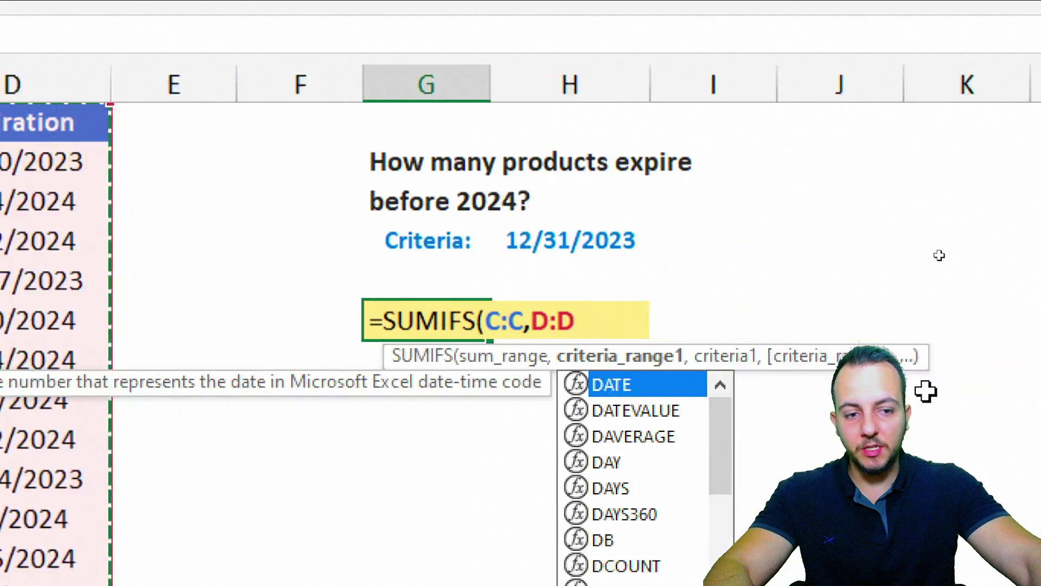
text(,)
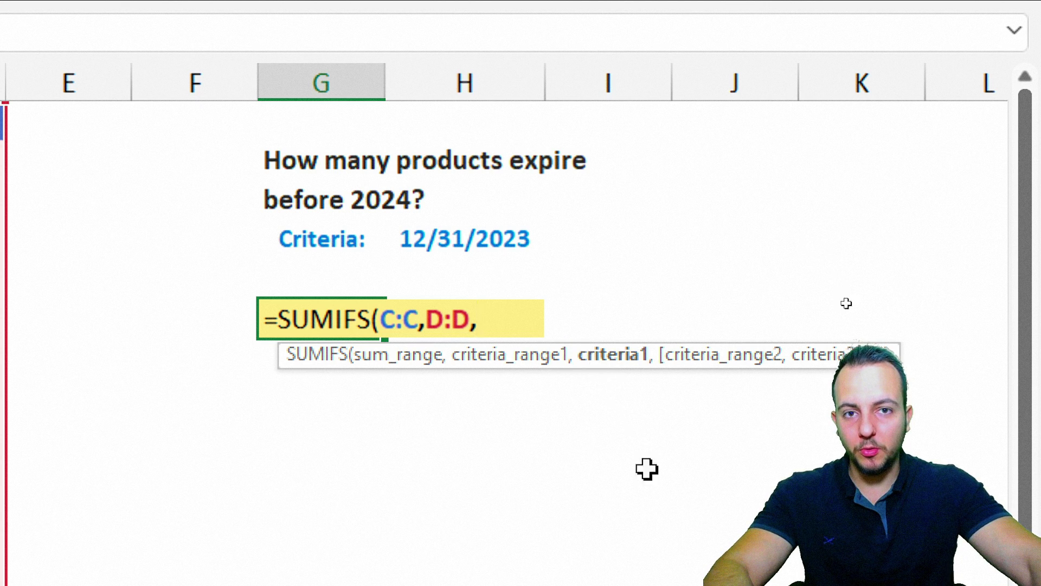
Enter the less-than-or-equal operator and the criteria date cell as the first criterion, <=H4.
text(<)
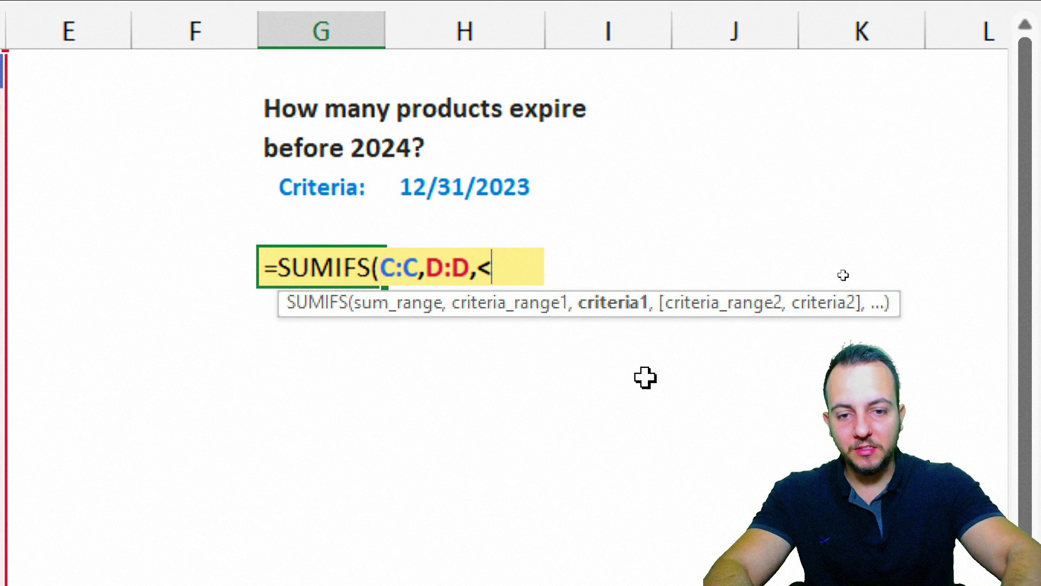
text(=)
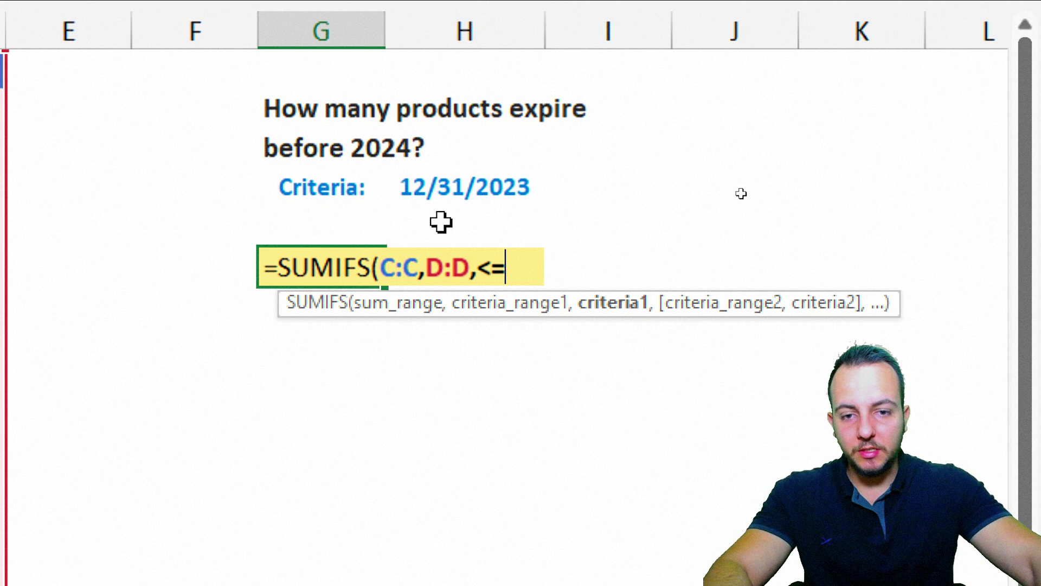
click(448, 191)
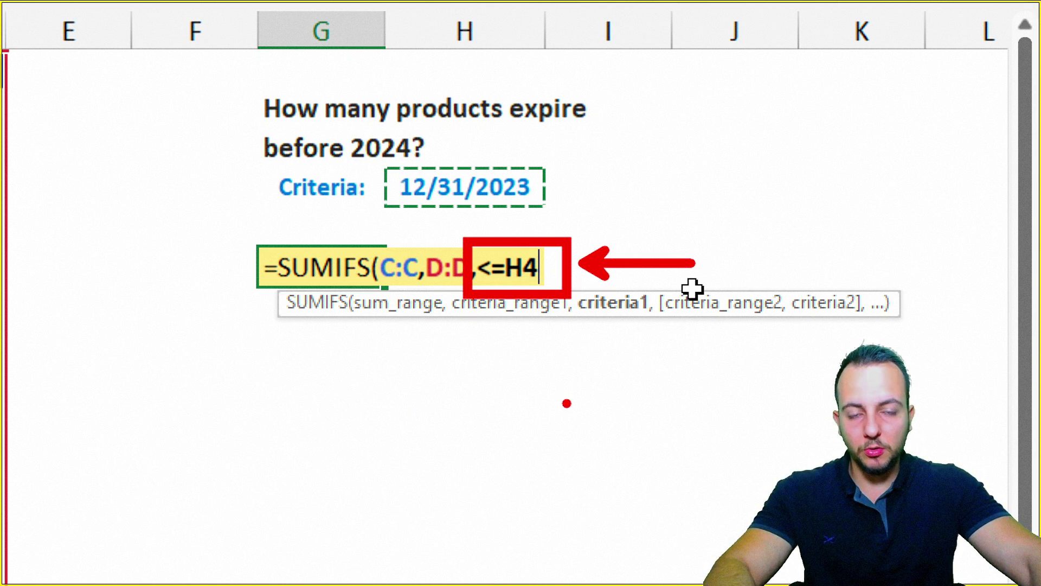
drag(95, 374, 52, 422)
drag(142, 372, 113, 433)
mouse_move(225, 435)
mouse_down()
mouse_move(231, 510)
mouse_move(321, 492)
mouse_up()
drag(276, 467, 317, 468)
mouse_move(325, 402)
mouse_down()
mouse_move(356, 422)
mouse_move(392, 416)
mouse_up()
click(457, 462)
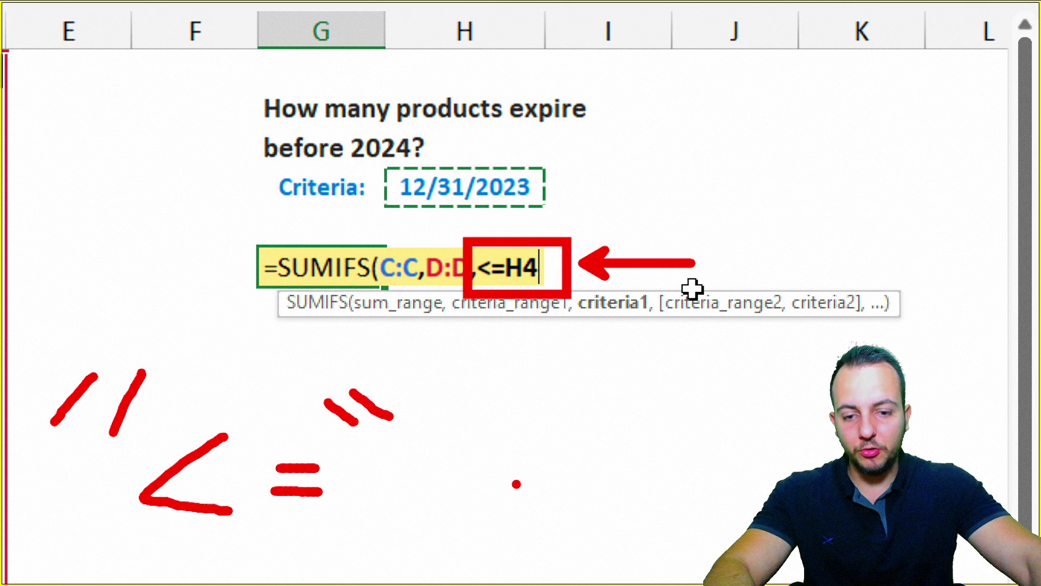
mouse_move(516, 484)
mouse_down()
mouse_move(529, 412)
mouse_move(482, 496)
mouse_move(460, 494)
mouse_move(567, 519)
mouse_up()
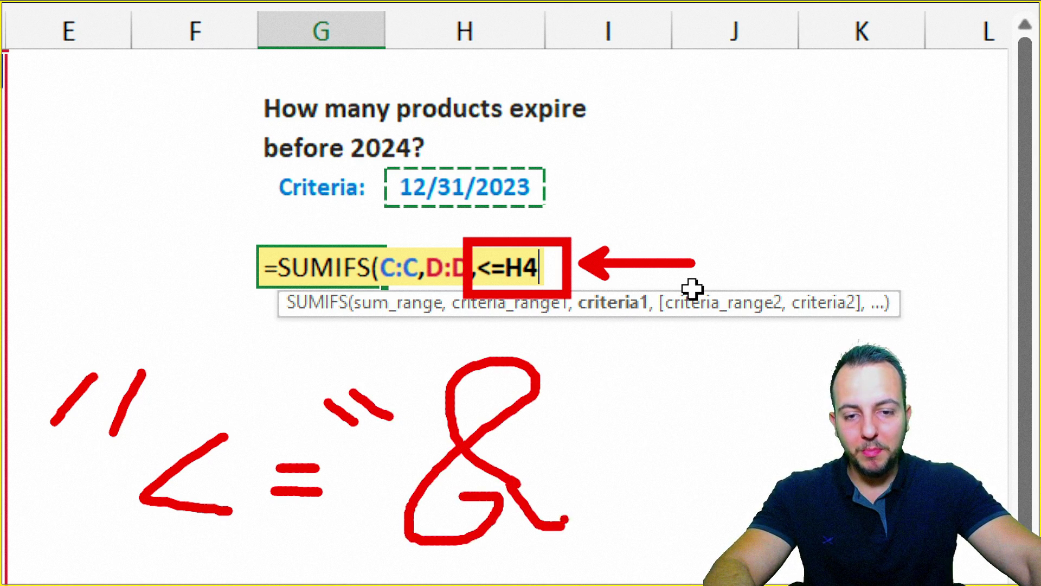
drag(561, 184, 743, 185)
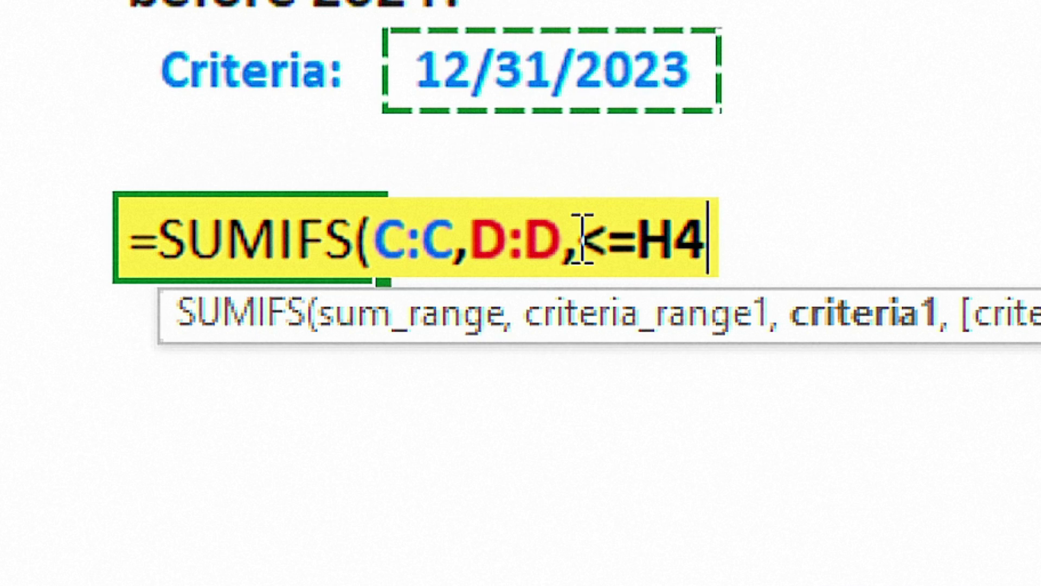
Enclose the operator in quotation marks, join it to H4 with an ampersand, and enter the formula =SUMIFS(C:C,D:D,"<="&H4).
text(")
click(669, 234)
text(")
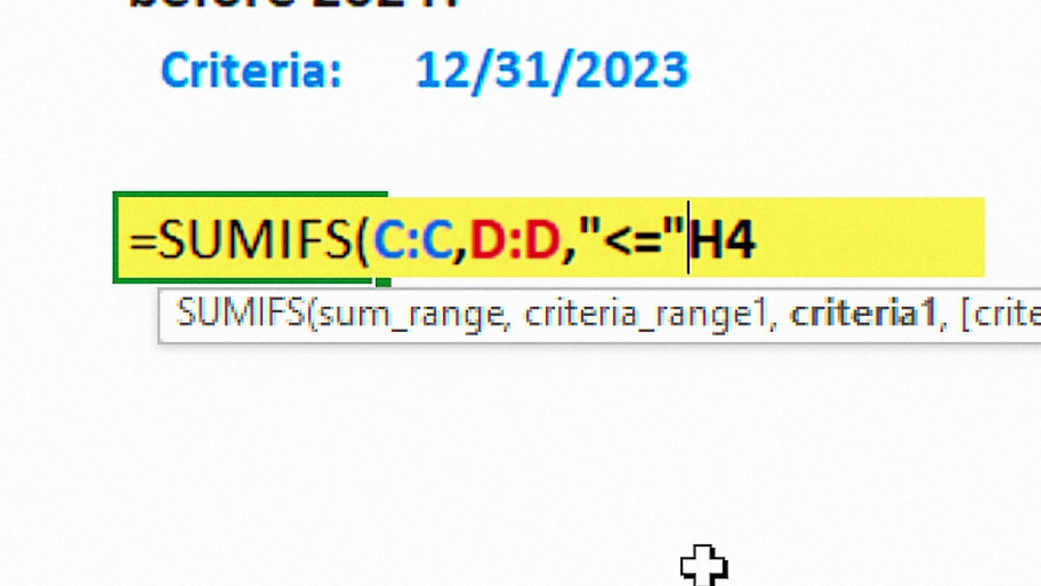
text(&)
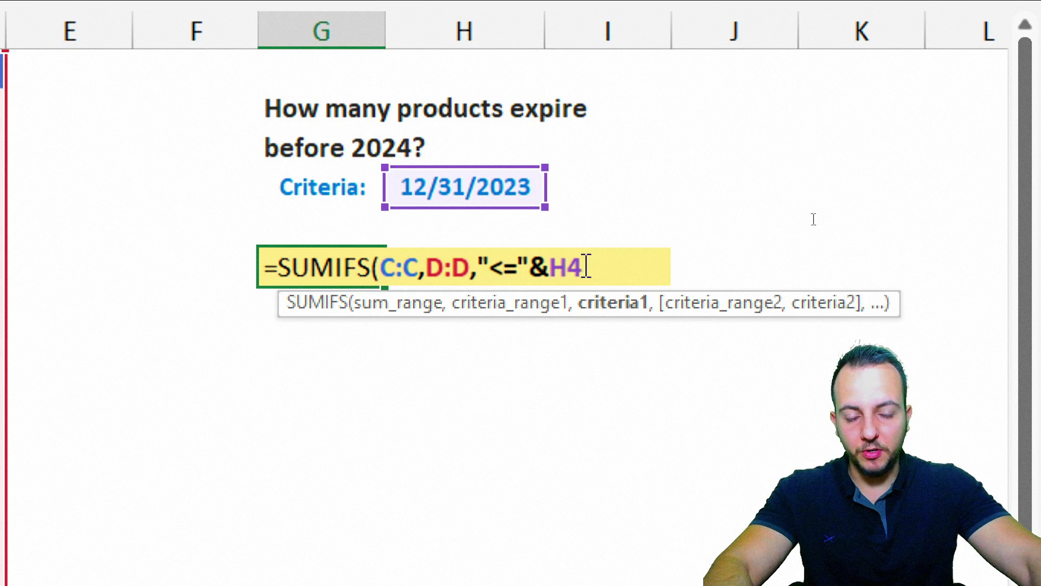
drag(530, 269, 548, 269)
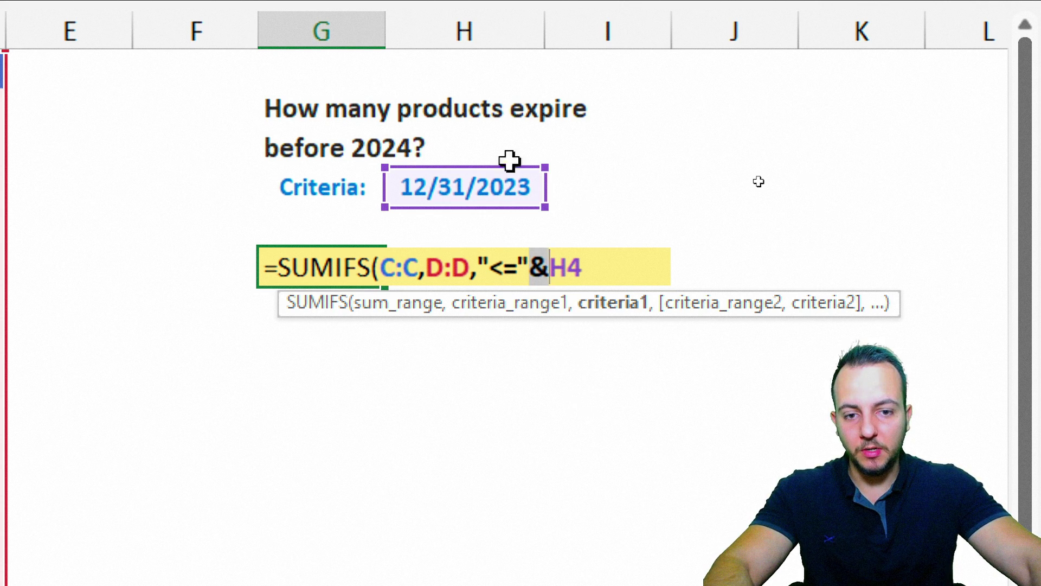
text())
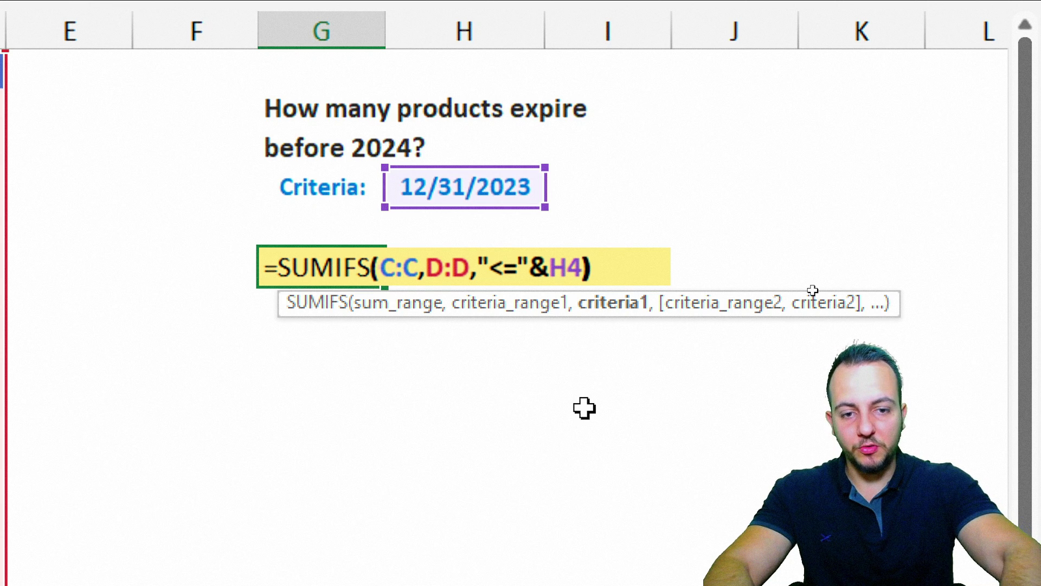
key(Return)
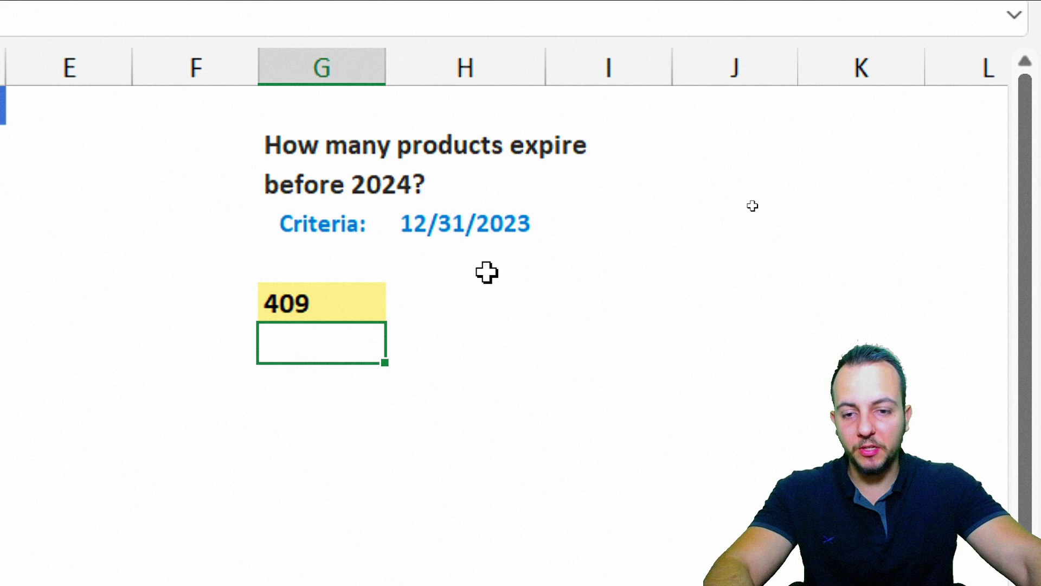
Select the expiry total in G6 and return to the Example 01 sheet.
click(347, 315)
key(ctrl+Page_Up)
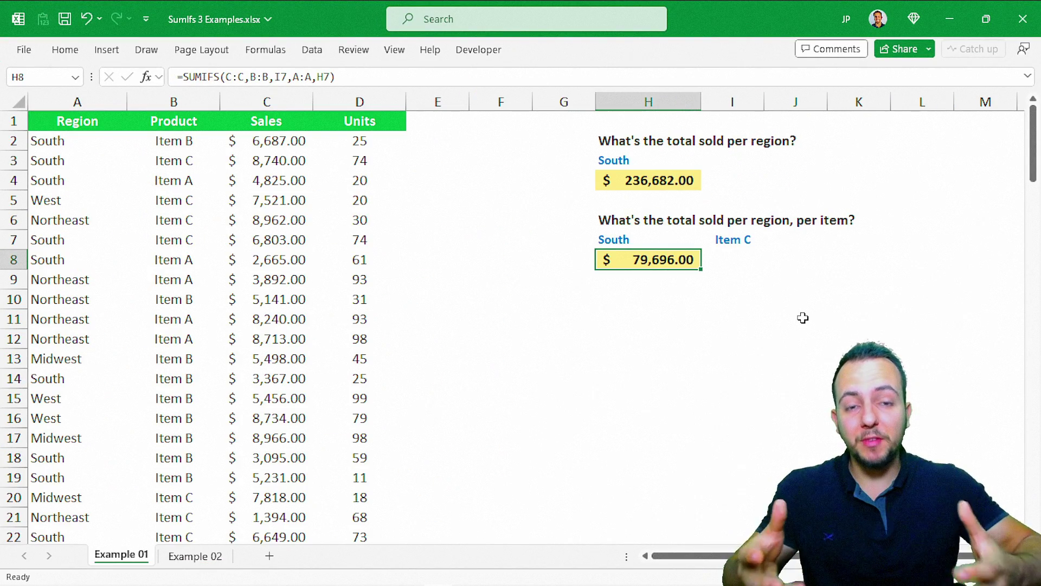